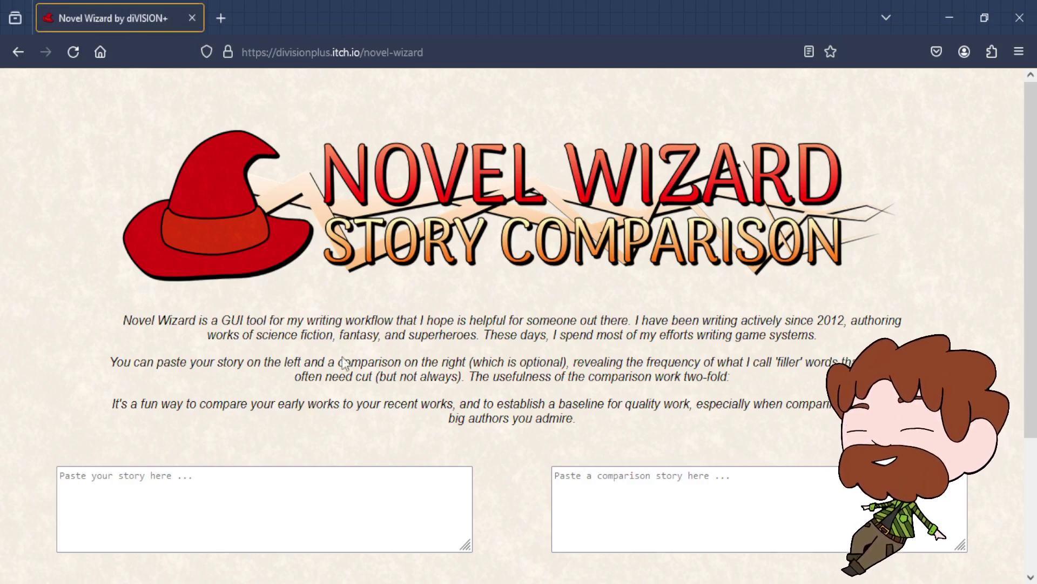
Step: Paste the Project Gutenberg text of A Tale of Two Cities as your story and generate its comparison stats
{"action": "left_click", "coordinate": [304, 510]}
{"action": "key", "text": "ctrl+v"}
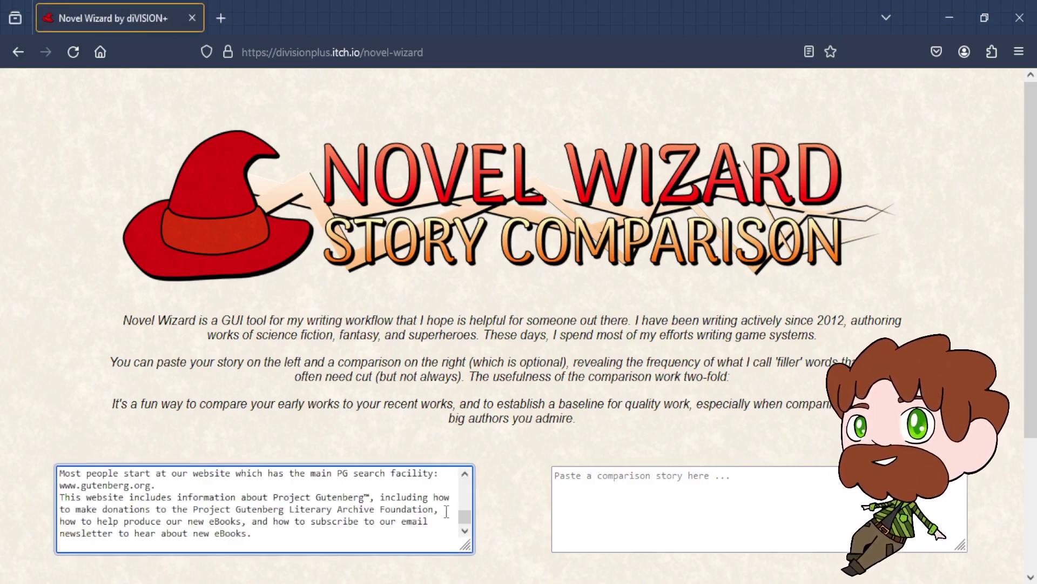
{"action": "left_click_drag", "start_coordinate": [467, 519], "coordinate": [471, 471]}
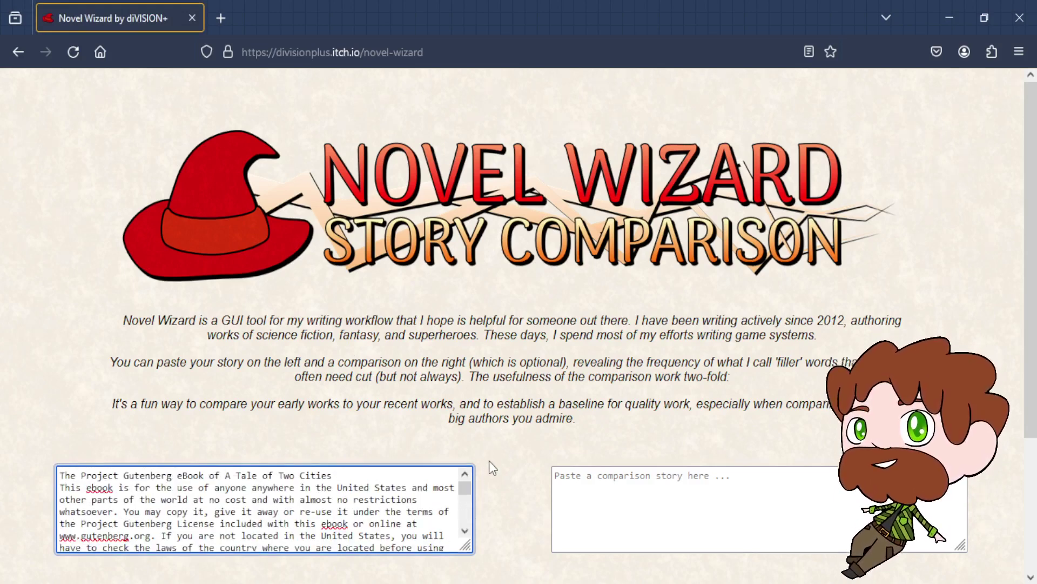
{"action": "scroll", "coordinate": [489, 462], "scroll_direction": "down", "scroll_amount": 3}
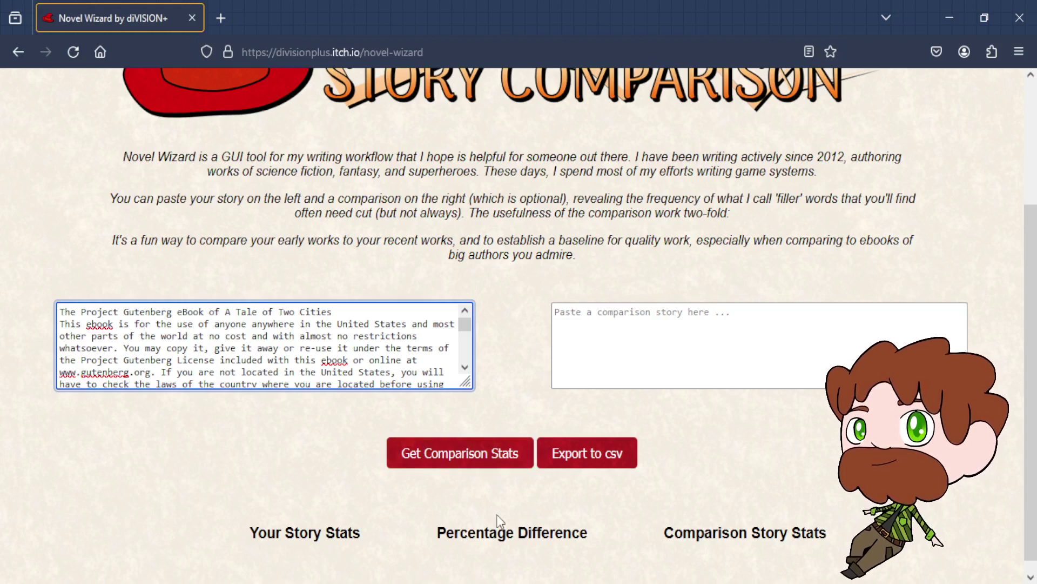
{"action": "scroll", "coordinate": [502, 406], "scroll_direction": "down", "scroll_amount": 1}
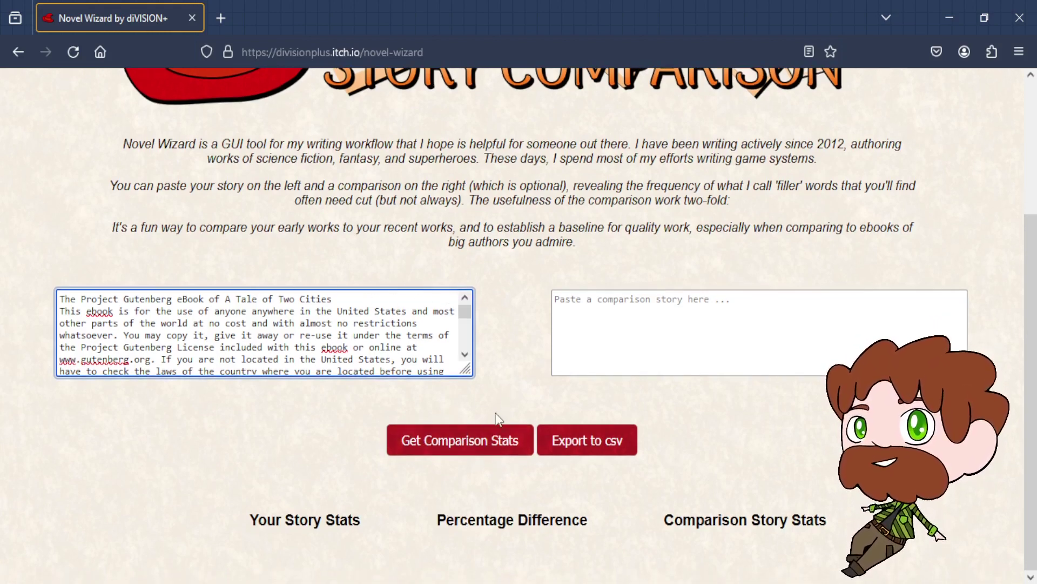
{"action": "left_click", "coordinate": [481, 447]}
Step: Examine the story's sentence count, average words per sentence, Average Type-Token Ratio and the Word Frequency per 10k Words heading
{"action": "scroll", "coordinate": [424, 449], "scroll_direction": "down", "scroll_amount": 5}
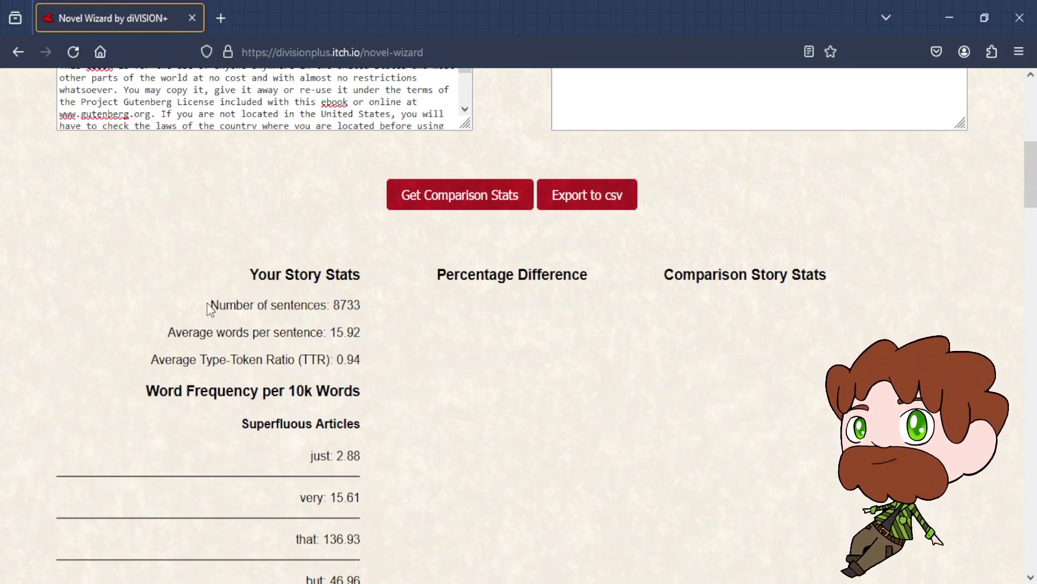
{"action": "left_click_drag", "start_coordinate": [207, 304], "coordinate": [357, 332]}
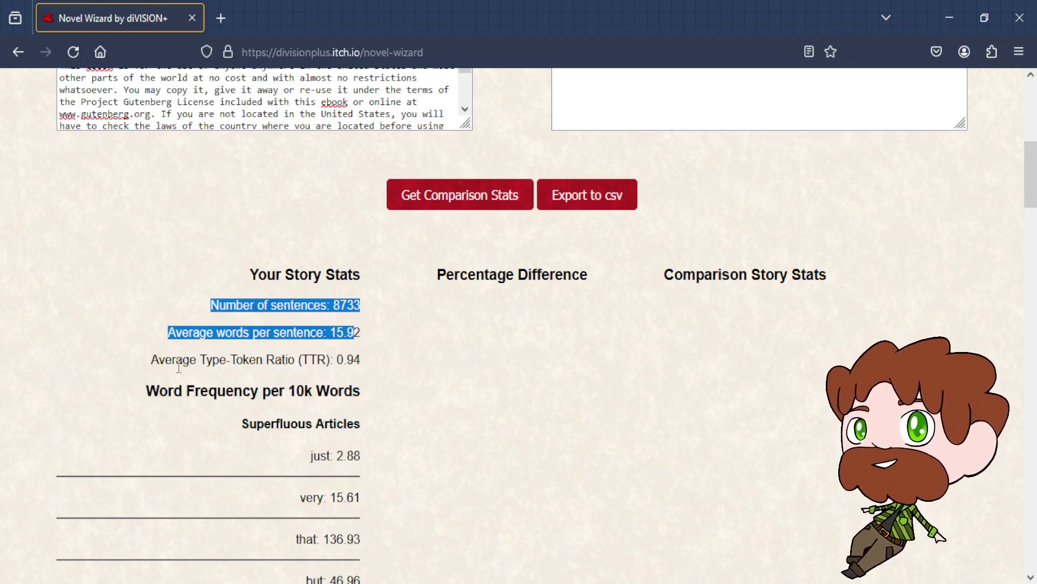
{"action": "left_click_drag", "start_coordinate": [153, 360], "coordinate": [361, 358]}
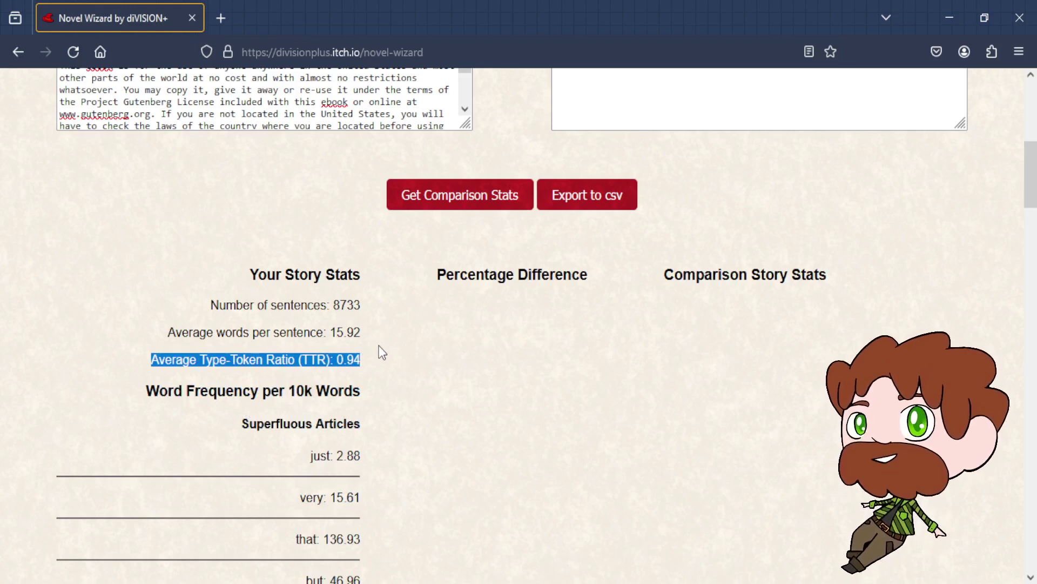
{"action": "scroll", "coordinate": [385, 352], "scroll_direction": "down", "scroll_amount": 2}
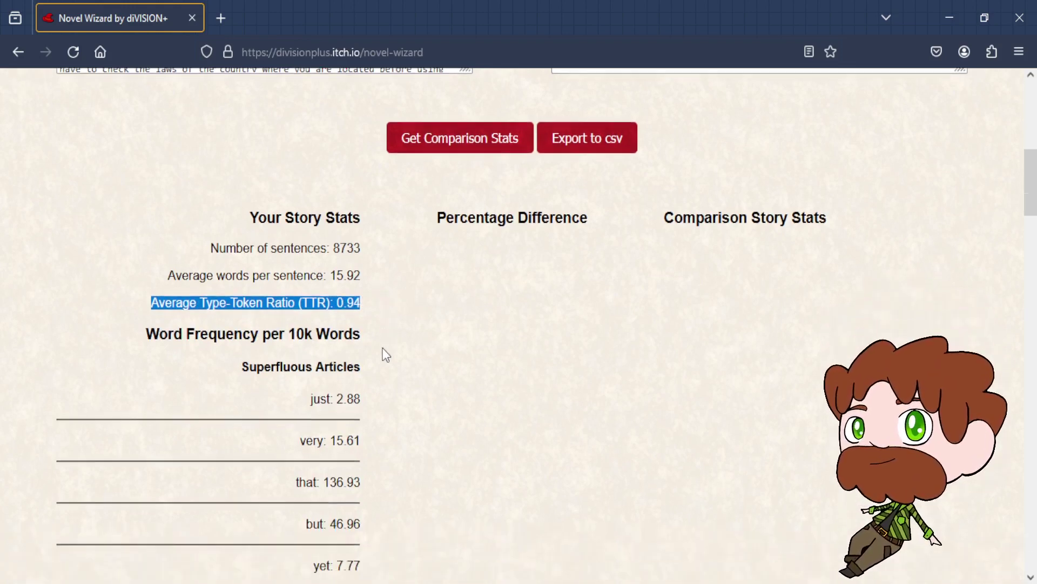
{"action": "left_click_drag", "start_coordinate": [150, 316], "coordinate": [363, 310]}
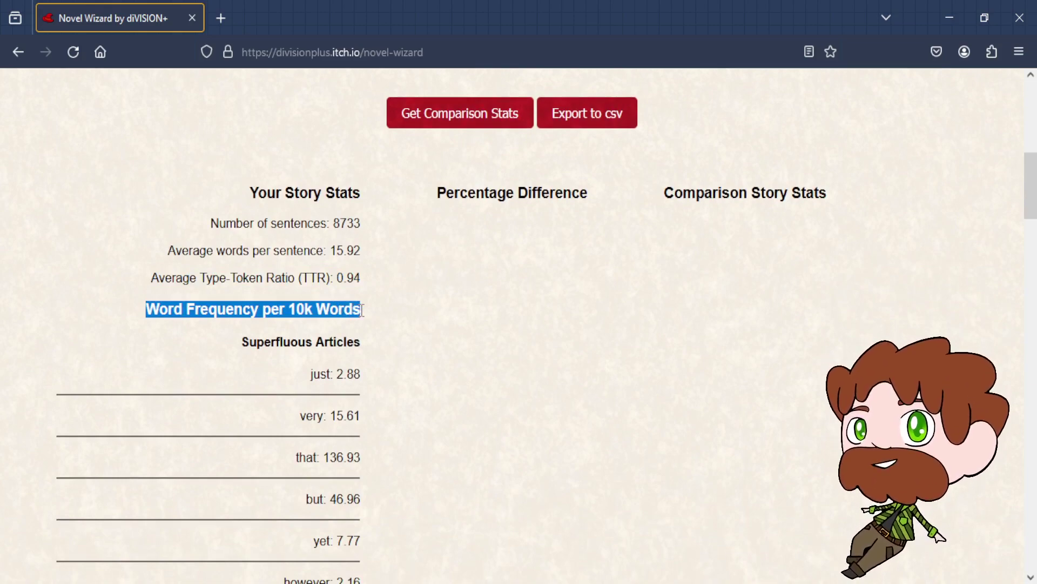
{"action": "scroll", "coordinate": [372, 322], "scroll_direction": "up", "scroll_amount": 5}
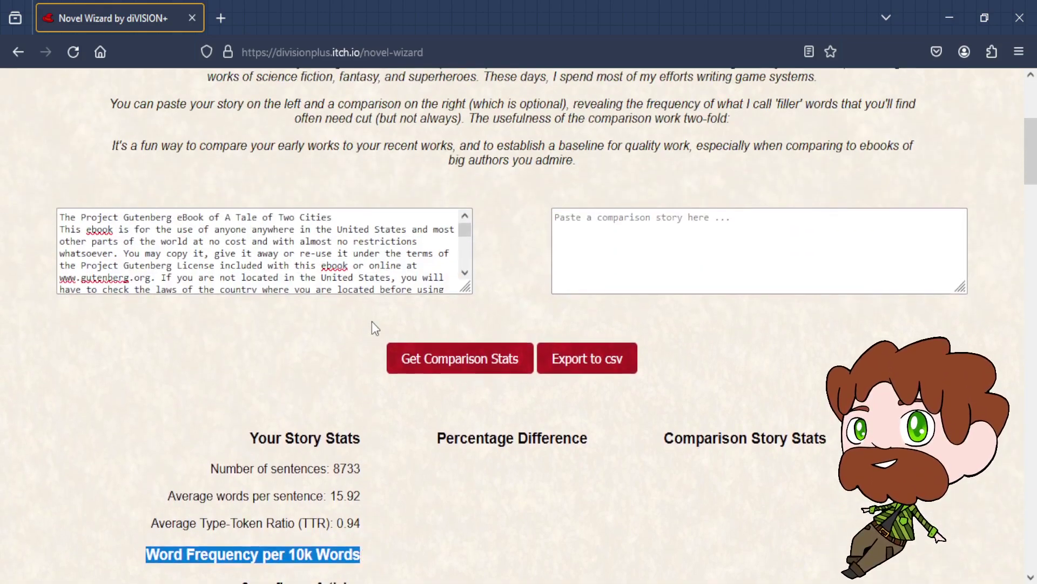
{"action": "scroll", "coordinate": [372, 322], "scroll_direction": "down", "scroll_amount": 5}
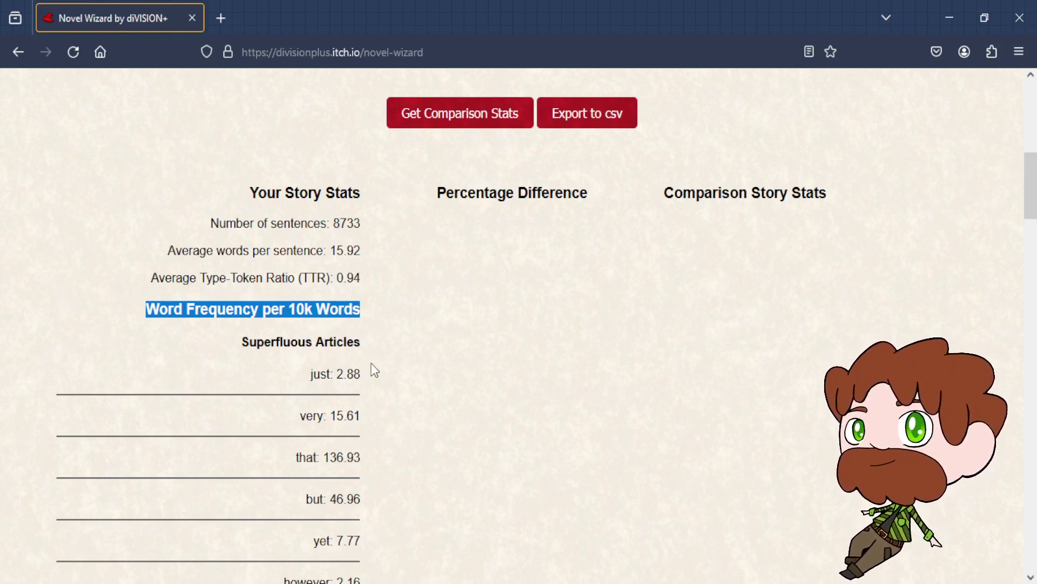
Step: Review the word frequencies listed under Superfluous Articles in the story stats, including the entry for "that"
{"action": "scroll", "coordinate": [375, 345], "scroll_direction": "down", "scroll_amount": 10}
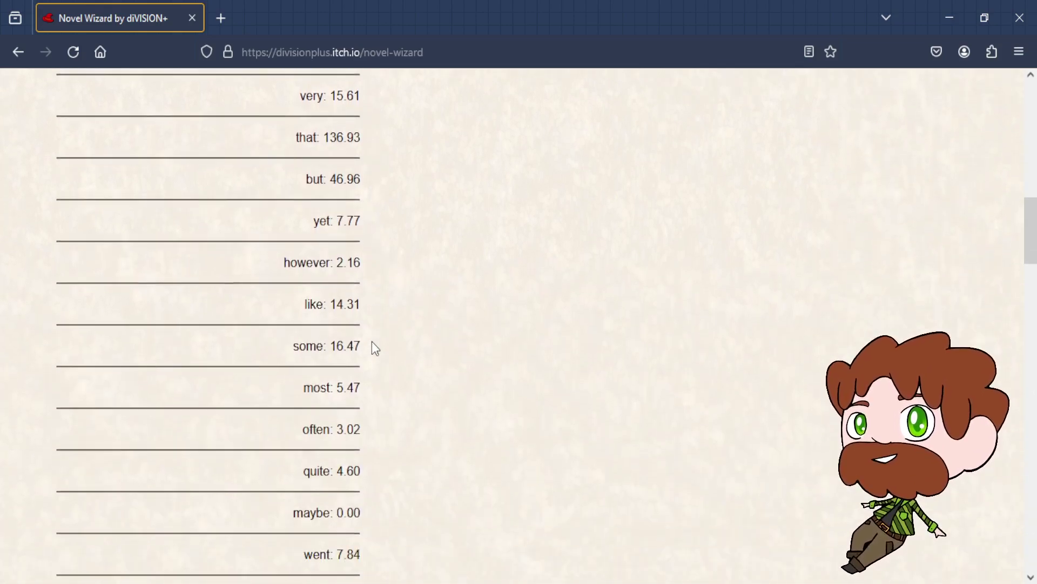
{"action": "scroll", "coordinate": [376, 348], "scroll_direction": "down", "scroll_amount": 2}
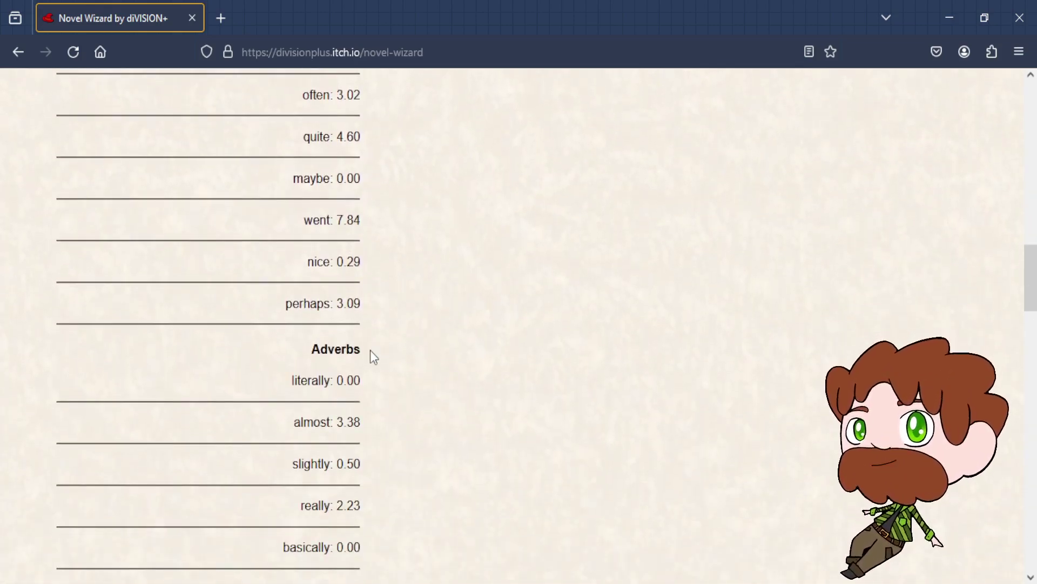
{"action": "scroll", "coordinate": [373, 351], "scroll_direction": "up", "scroll_amount": 10}
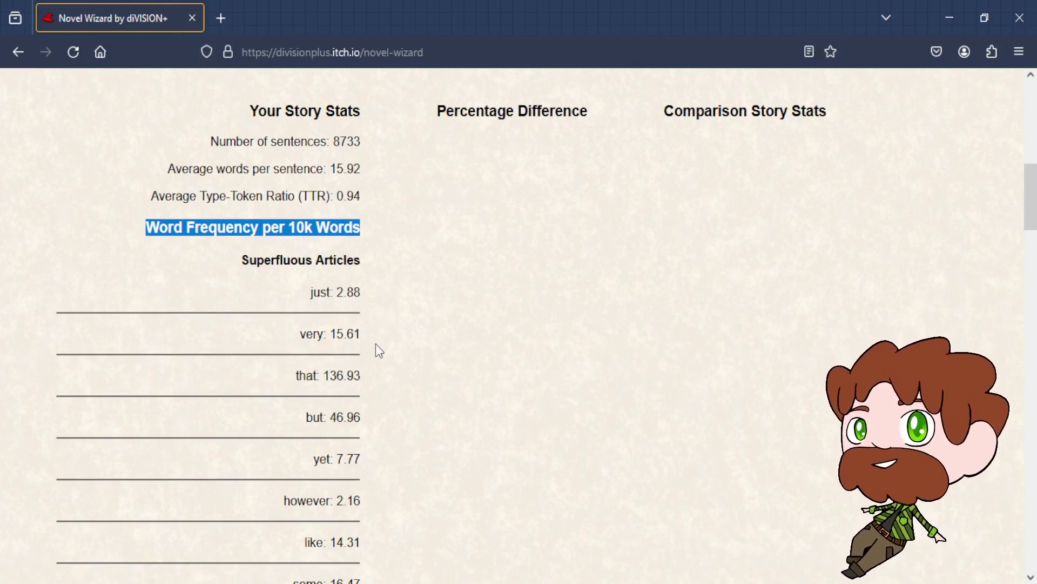
{"action": "scroll", "coordinate": [374, 361], "scroll_direction": "down", "scroll_amount": 3}
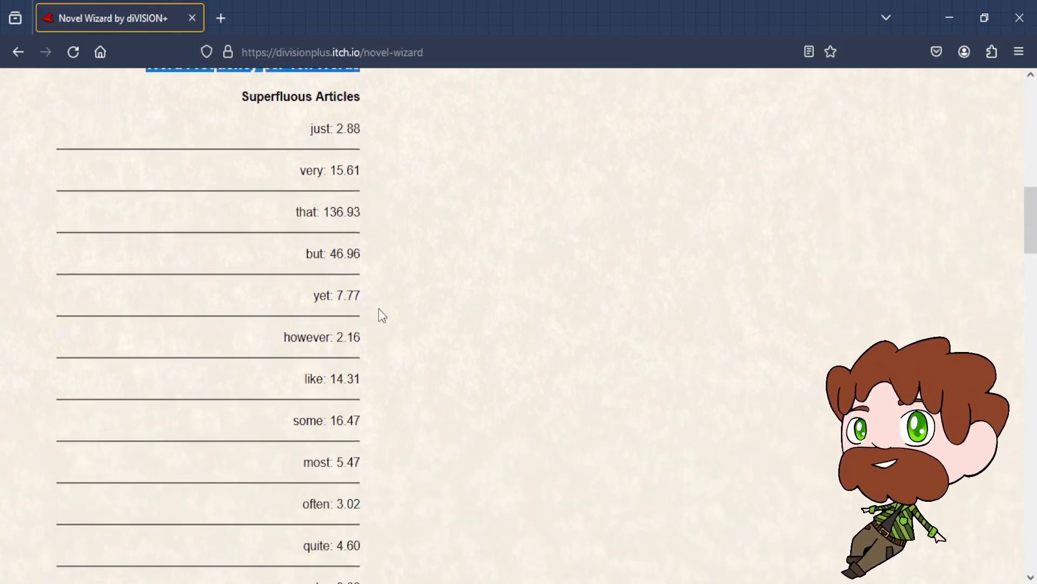
{"action": "scroll", "coordinate": [381, 316], "scroll_direction": "up", "scroll_amount": 4}
{"action": "scroll", "coordinate": [380, 317], "scroll_direction": "down", "scroll_amount": 6}
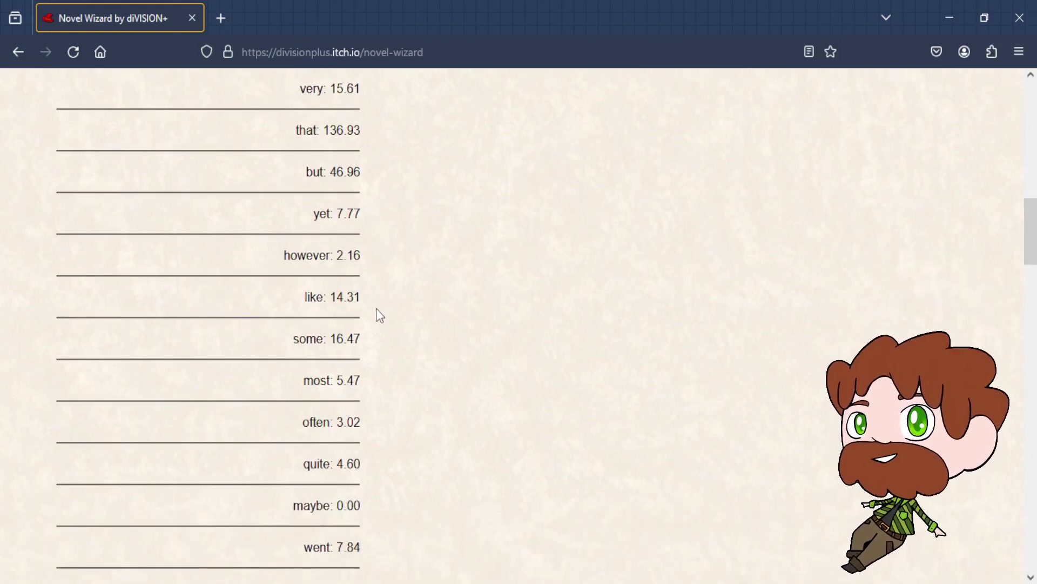
{"action": "scroll", "coordinate": [377, 312], "scroll_direction": "down", "scroll_amount": 6}
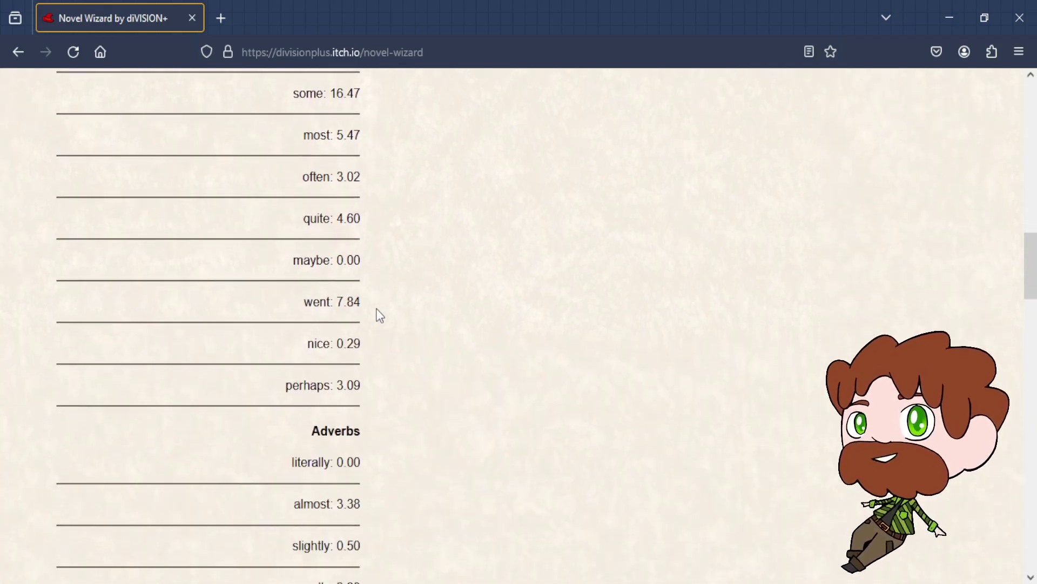
{"action": "scroll", "coordinate": [377, 311], "scroll_direction": "up", "scroll_amount": 9}
{"action": "scroll", "coordinate": [376, 316], "scroll_direction": "up", "scroll_amount": 3}
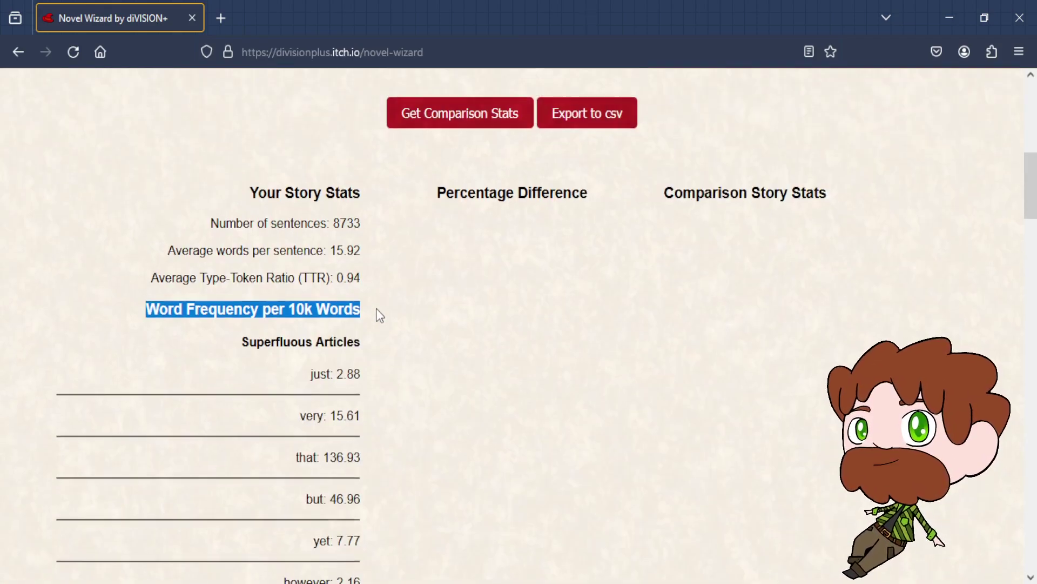
{"action": "scroll", "coordinate": [375, 317], "scroll_direction": "down", "scroll_amount": 1}
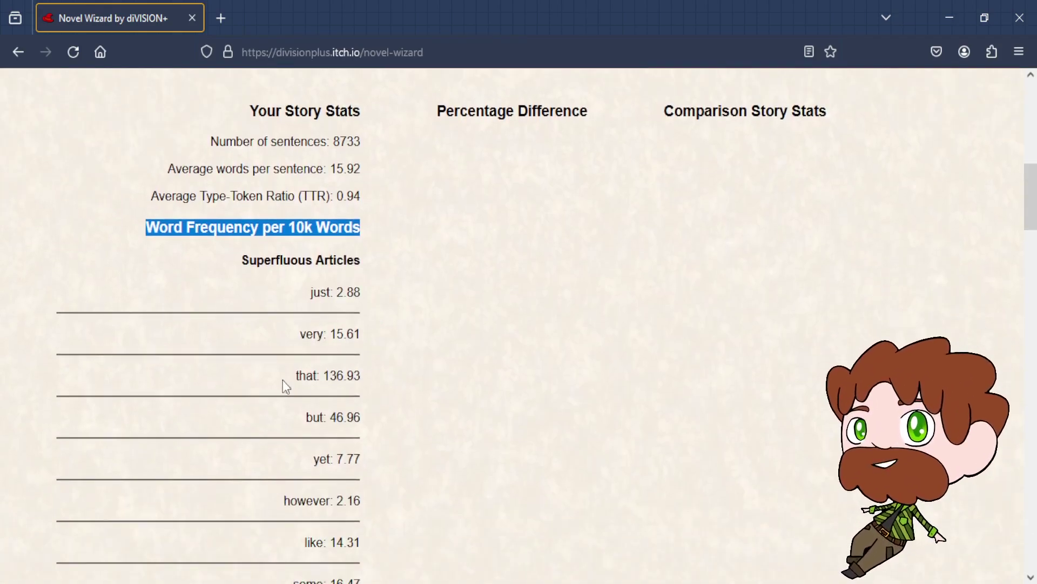
{"action": "left_click_drag", "start_coordinate": [286, 377], "coordinate": [376, 382]}
{"action": "scroll", "coordinate": [378, 375], "scroll_direction": "down", "scroll_amount": 7}
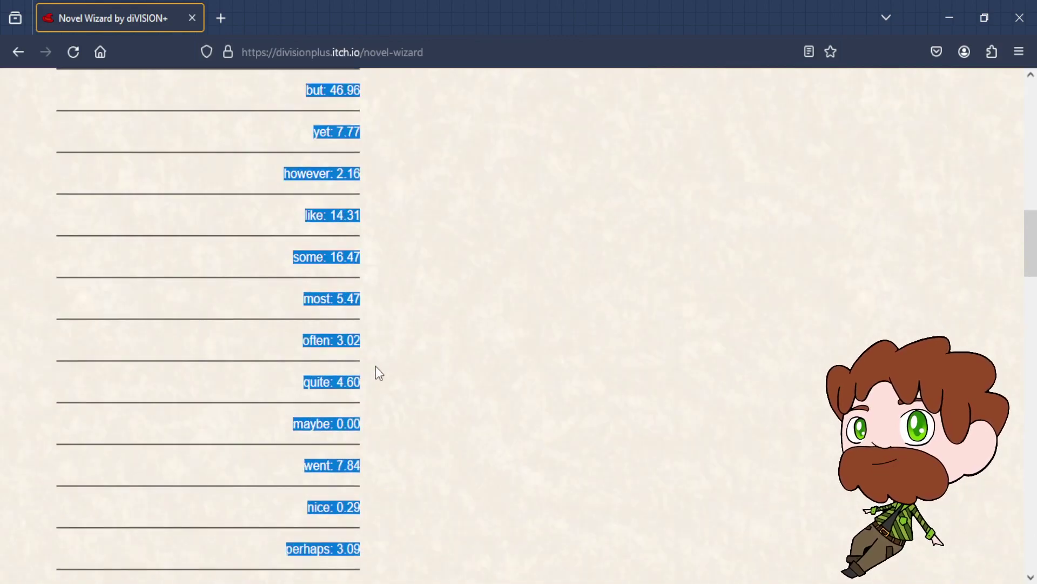
{"action": "left_click", "coordinate": [381, 361]}
Step: Review the Adverbs frequencies in the story stats, including the entries for "totally" and "really"
{"action": "scroll", "coordinate": [379, 356], "scroll_direction": "down", "scroll_amount": 3}
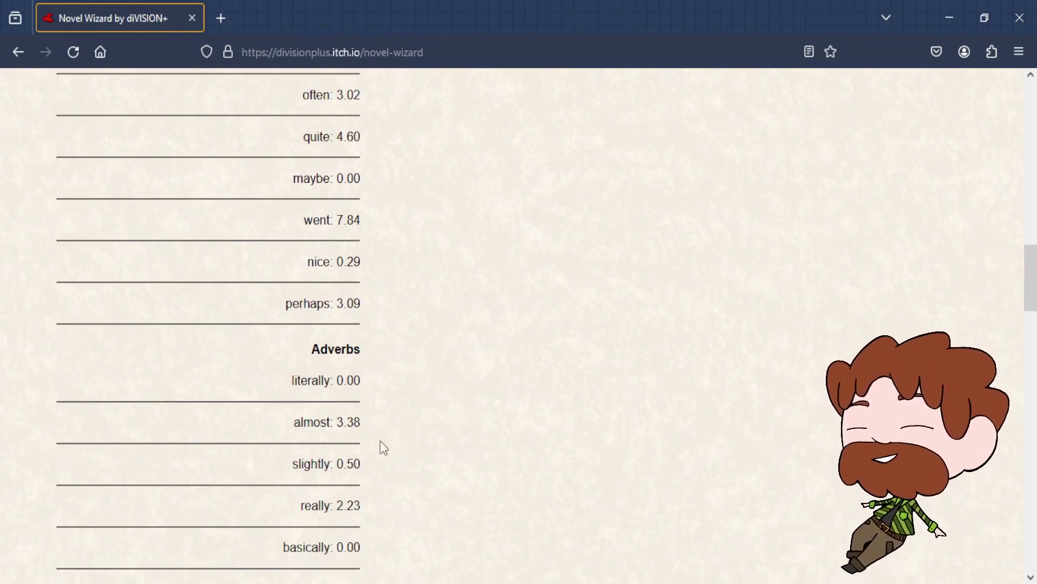
{"action": "scroll", "coordinate": [396, 371], "scroll_direction": "down", "scroll_amount": 3}
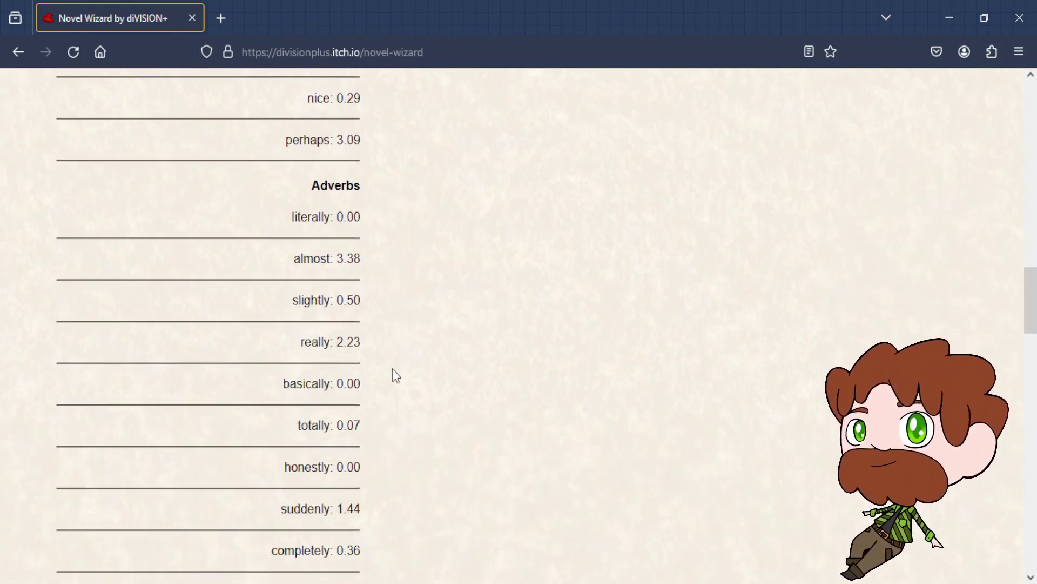
{"action": "scroll", "coordinate": [393, 371], "scroll_direction": "down", "scroll_amount": 2}
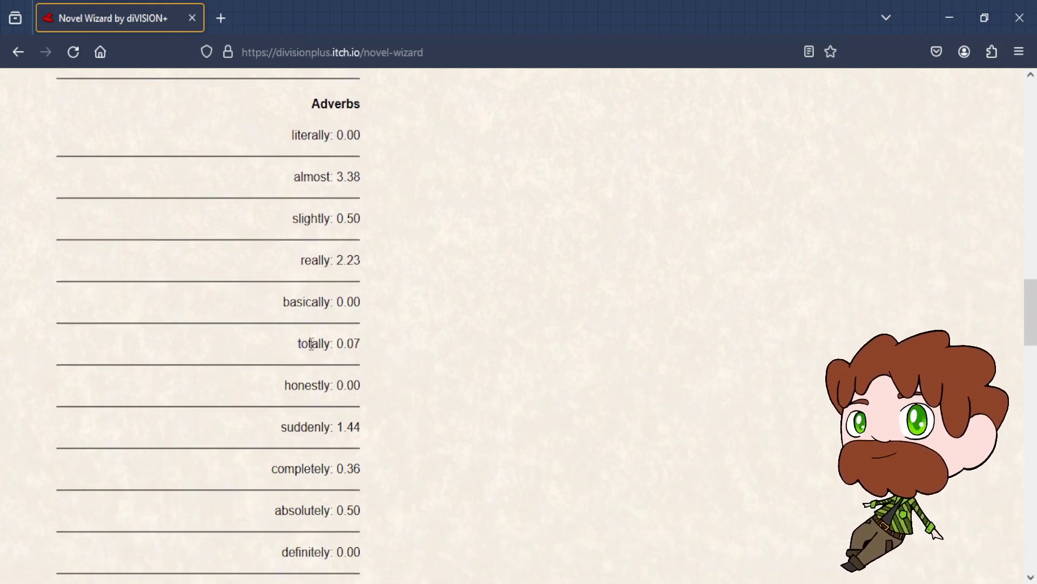
{"action": "left_click_drag", "start_coordinate": [297, 343], "coordinate": [362, 344]}
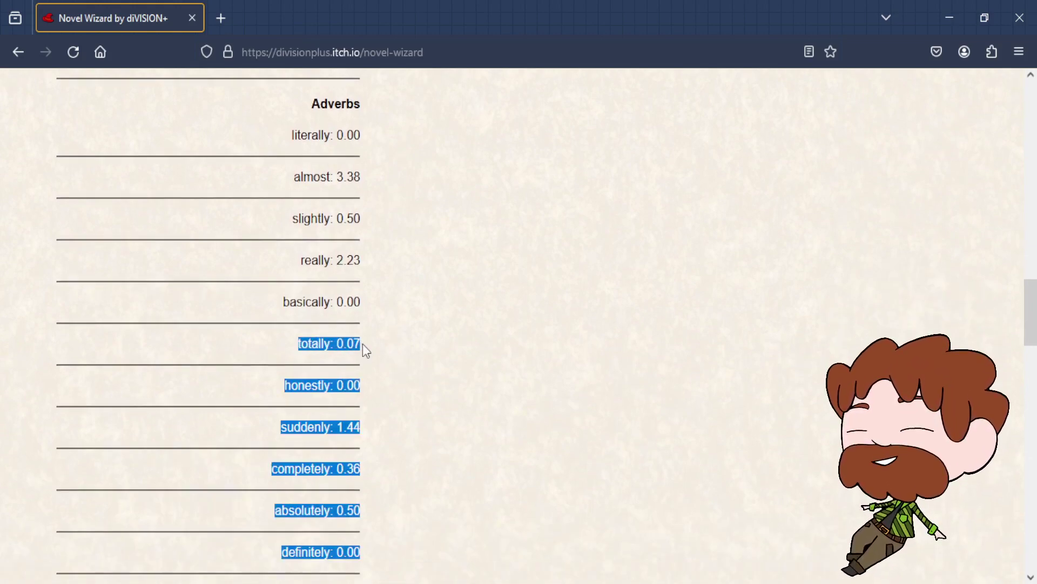
{"action": "left_click_drag", "start_coordinate": [300, 260], "coordinate": [361, 264]}
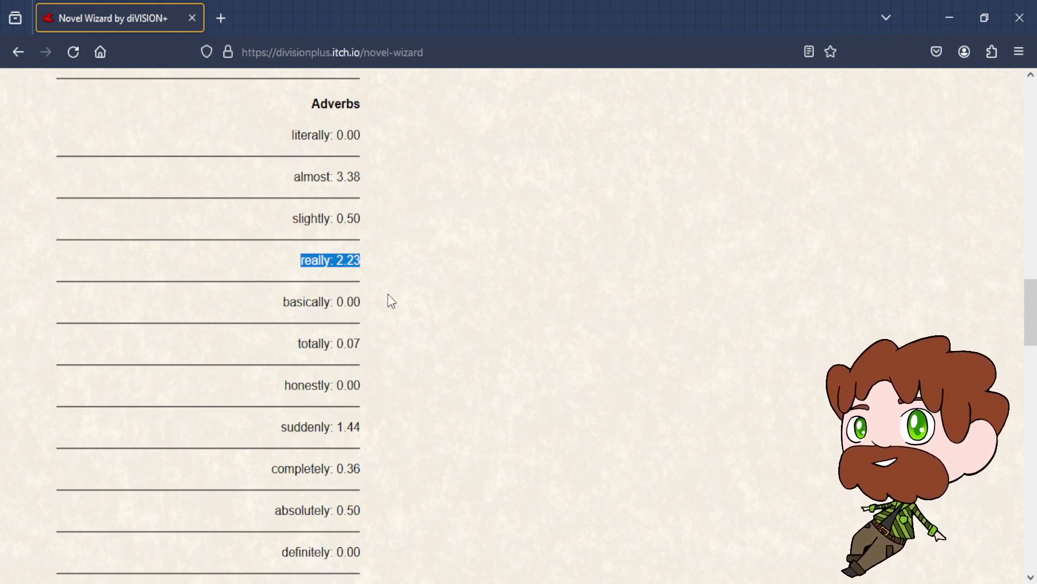
{"action": "scroll", "coordinate": [400, 372], "scroll_direction": "down", "scroll_amount": 5}
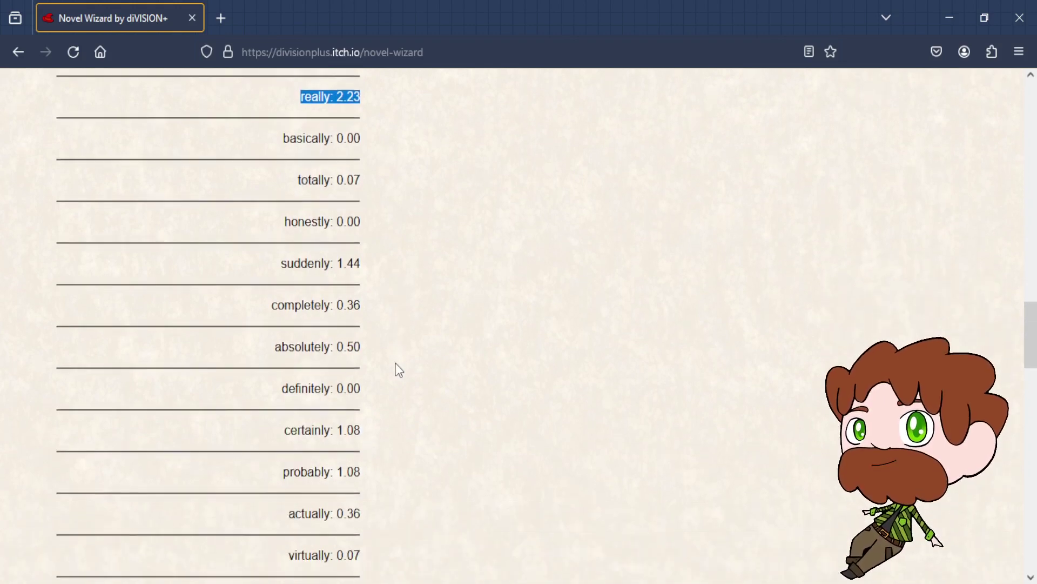
{"action": "scroll", "coordinate": [400, 370], "scroll_direction": "down", "scroll_amount": 2}
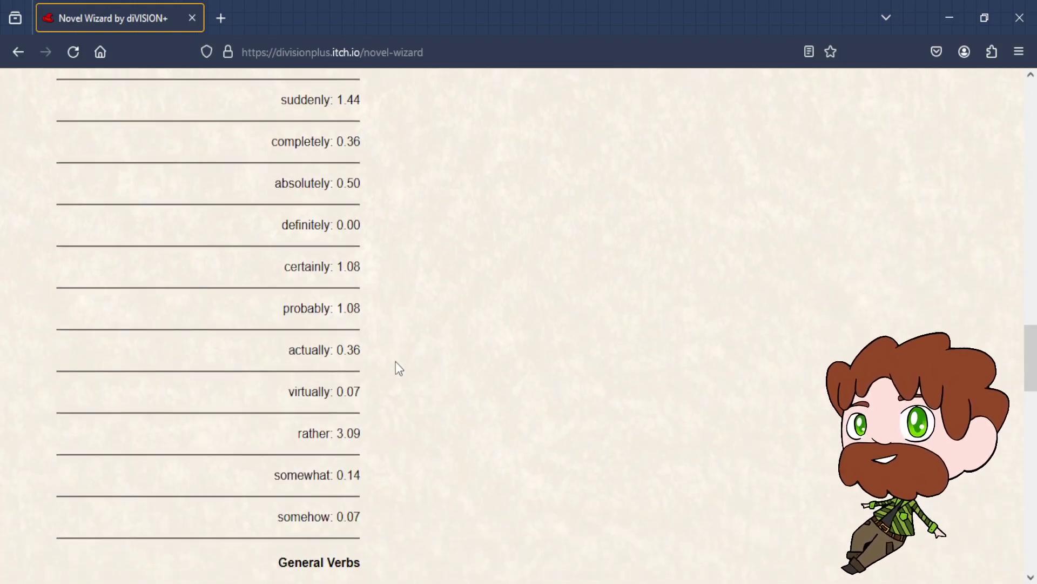
Step: Review the General Verbs and Internal Expressives word frequencies in the story stats
{"action": "scroll", "coordinate": [399, 365], "scroll_direction": "down", "scroll_amount": 3}
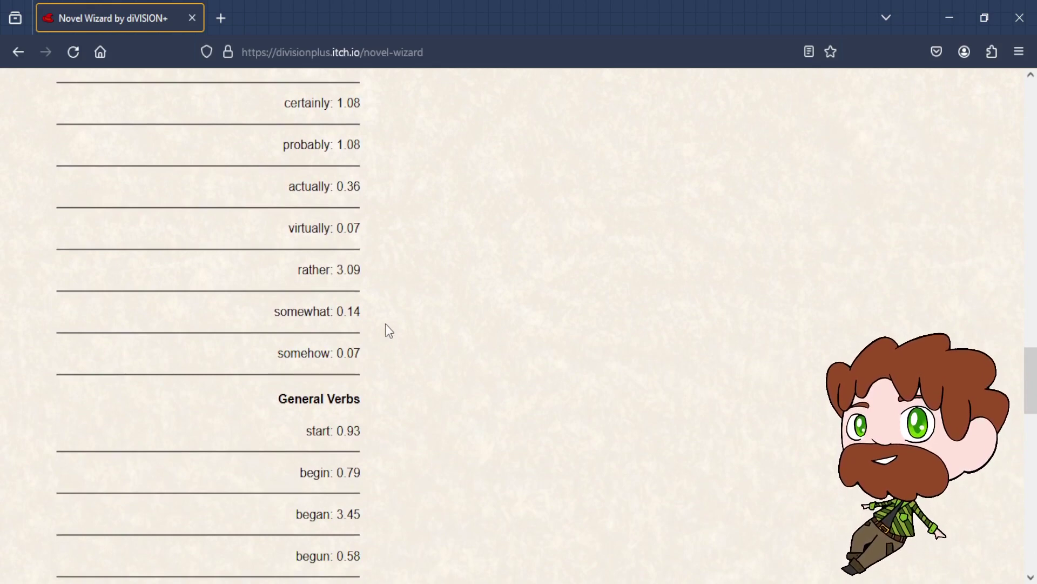
{"action": "scroll", "coordinate": [389, 351], "scroll_direction": "down", "scroll_amount": 3}
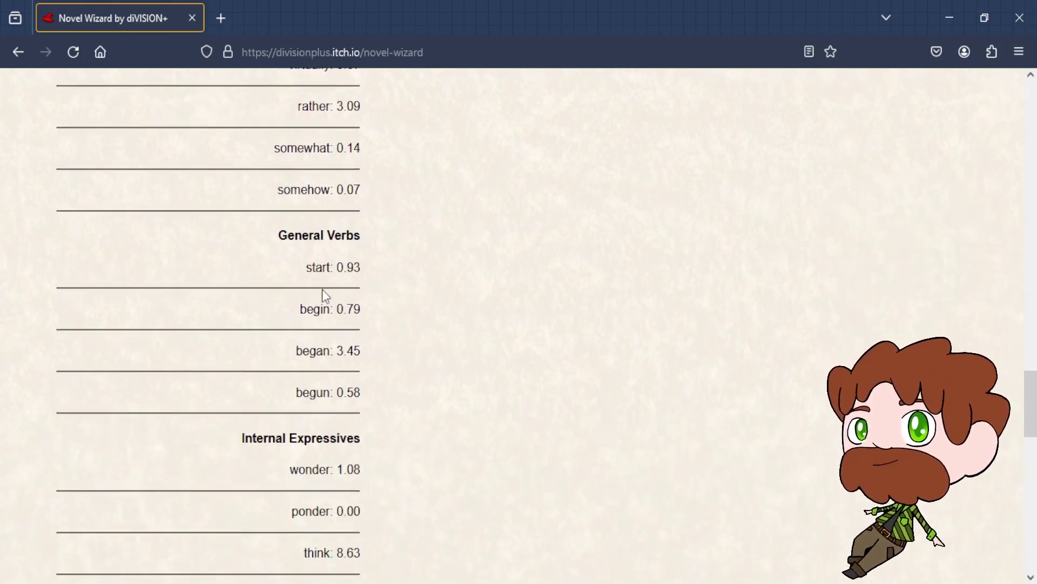
{"action": "left_click_drag", "start_coordinate": [305, 267], "coordinate": [369, 381]}
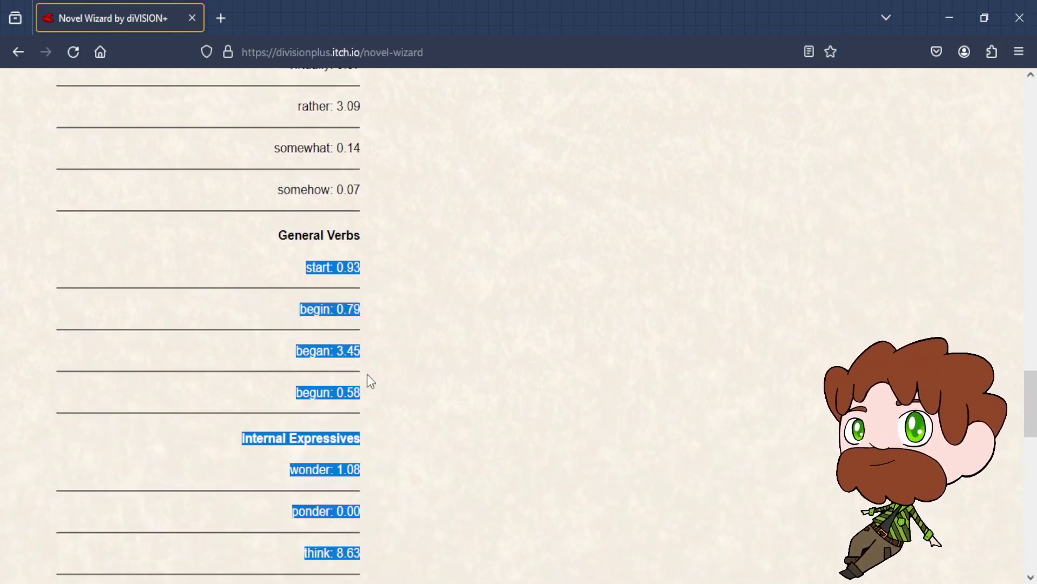
{"action": "scroll", "coordinate": [395, 364], "scroll_direction": "down", "scroll_amount": 4}
{"action": "left_click", "coordinate": [374, 326]}
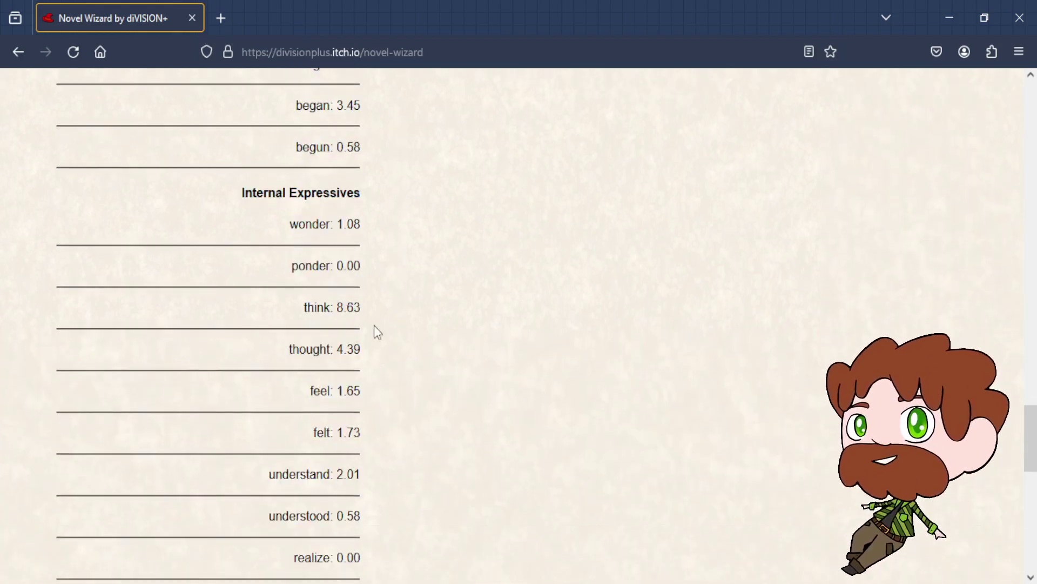
{"action": "left_click_drag", "start_coordinate": [292, 224], "coordinate": [399, 361]}
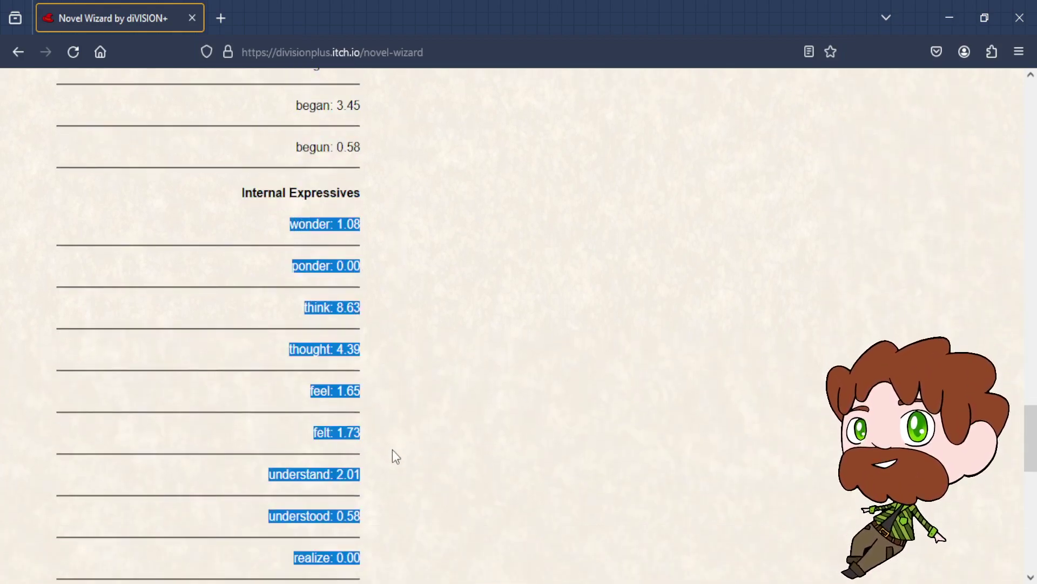
Step: Review the External Expressives frequencies in the story stats, from "said" through "sighed"
{"action": "scroll", "coordinate": [398, 405], "scroll_direction": "down", "scroll_amount": 7}
{"action": "left_click", "coordinate": [302, 277]}
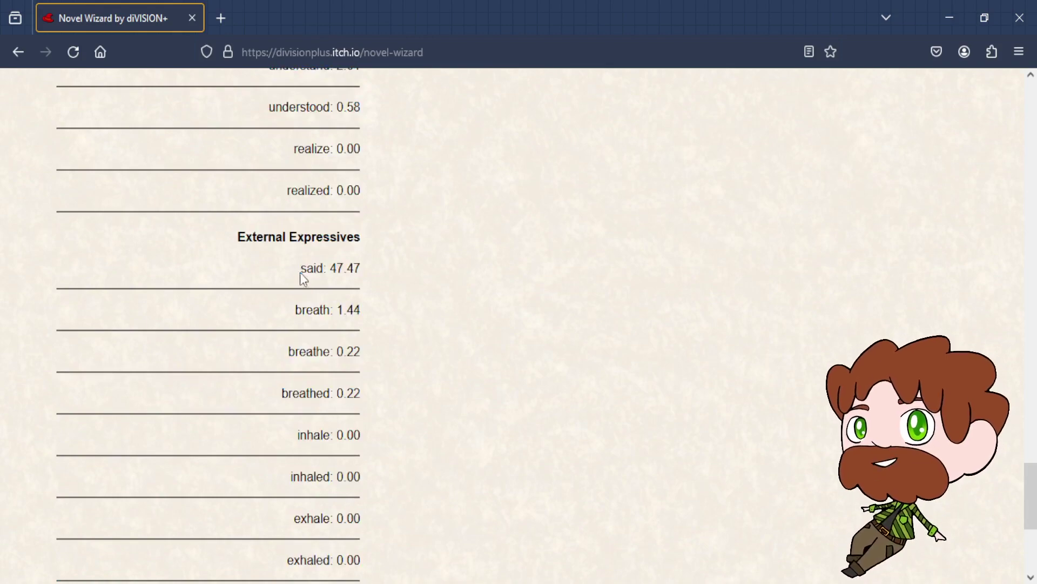
{"action": "left_click_drag", "start_coordinate": [300, 272], "coordinate": [326, 365]}
{"action": "scroll", "coordinate": [387, 405], "scroll_direction": "down", "scroll_amount": 2}
{"action": "scroll", "coordinate": [378, 423], "scroll_direction": "down", "scroll_amount": 3}
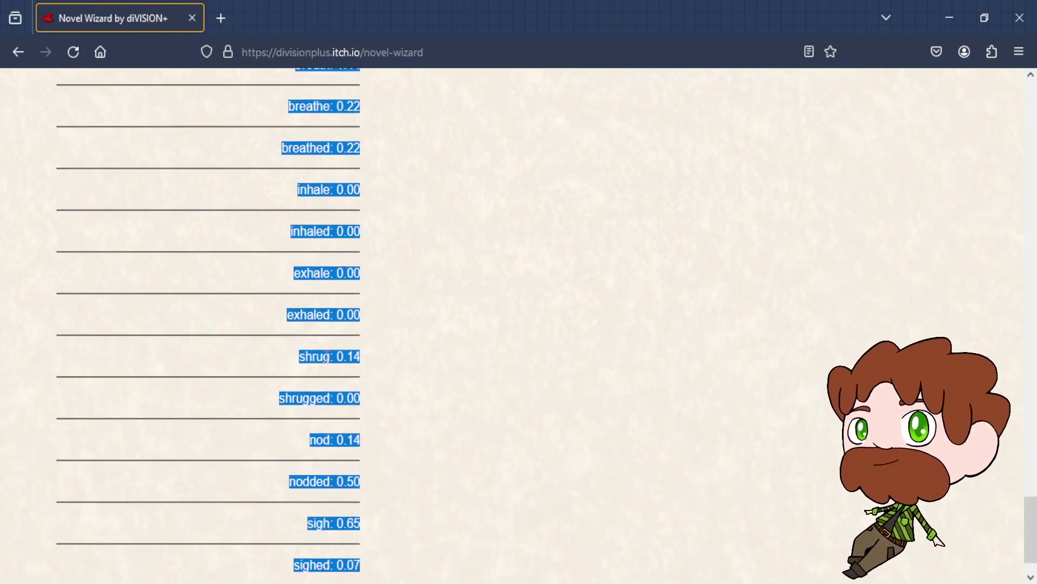
{"action": "scroll", "coordinate": [327, 357], "scroll_direction": "up", "scroll_amount": 3}
{"action": "scroll", "coordinate": [403, 338], "scroll_direction": "down", "scroll_amount": 4}
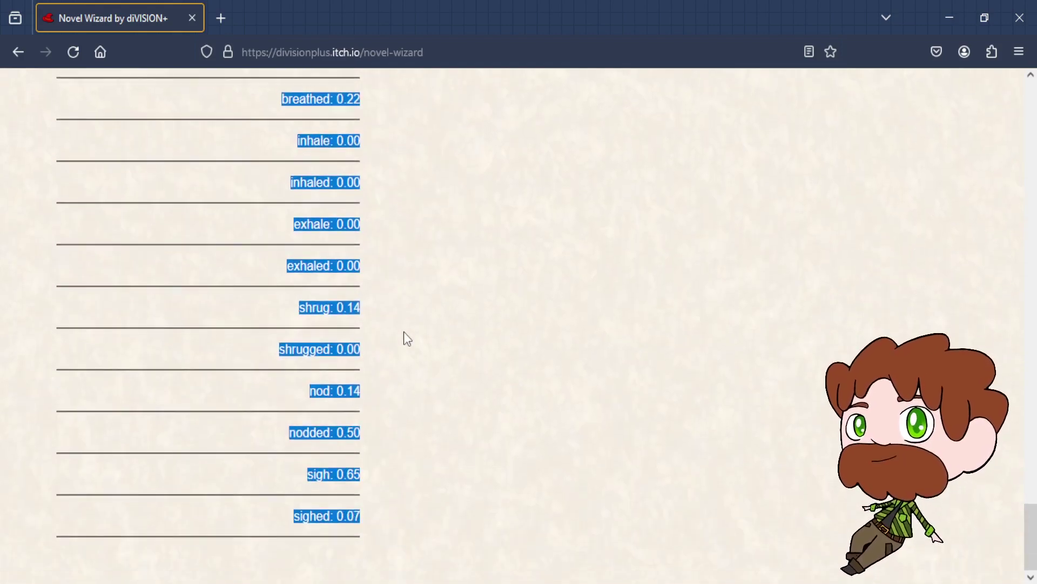
Step: Examine the frequency of "said" under External Expressives in the story stats
{"action": "scroll", "coordinate": [403, 332], "scroll_direction": "up", "scroll_amount": 6}
{"action": "left_click", "coordinate": [305, 304]}
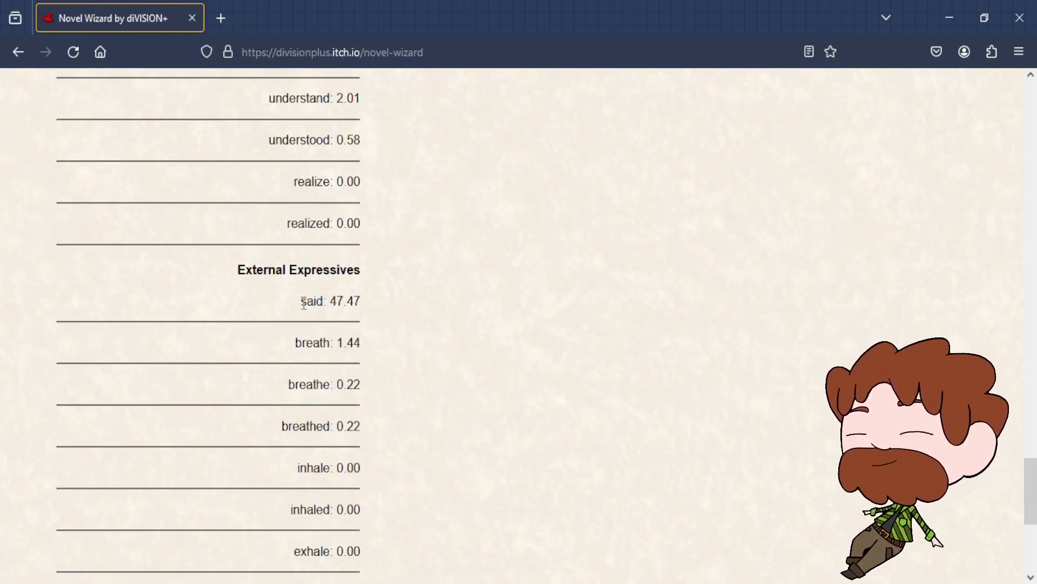
{"action": "left_click_drag", "start_coordinate": [304, 304], "coordinate": [362, 301]}
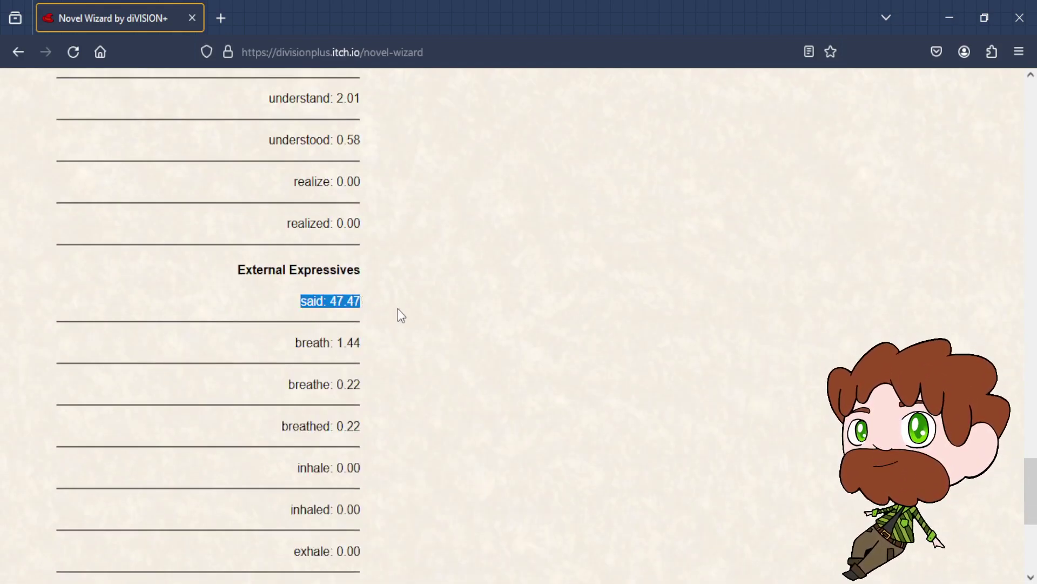
Step: Replace the A Tale of Two Cities text in the story box with the Resonance Saga Legacy of Magnanimous Box Set text
{"action": "scroll", "coordinate": [404, 313], "scroll_direction": "up", "scroll_amount": 18}
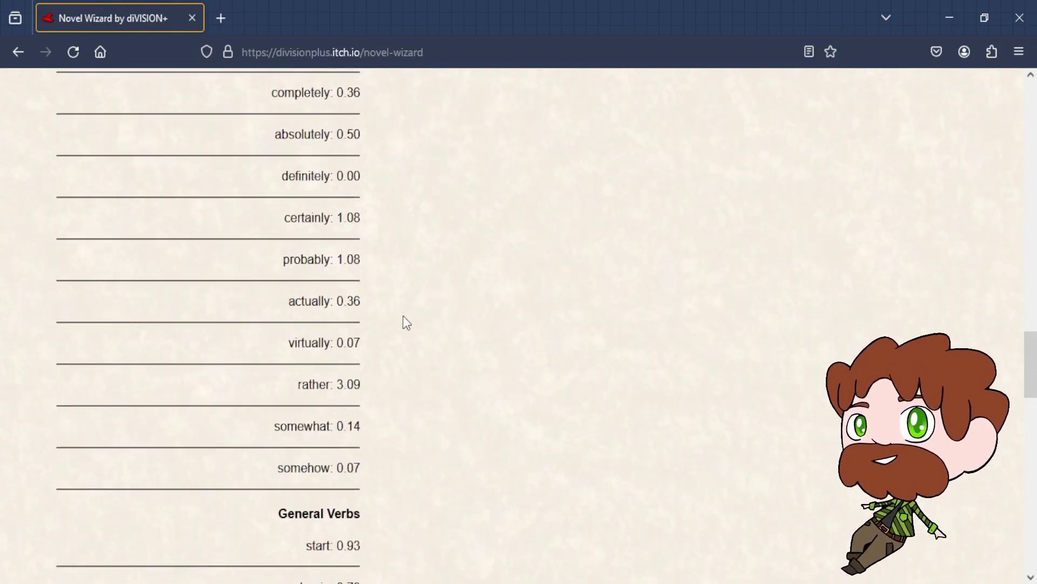
{"action": "scroll", "coordinate": [404, 316], "scroll_direction": "up", "scroll_amount": 20}
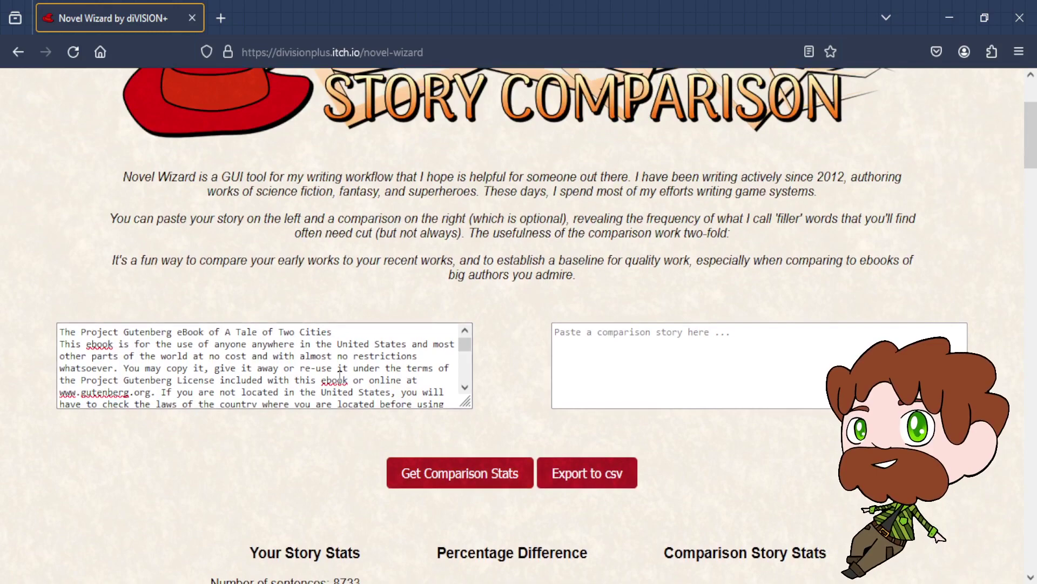
{"action": "key", "text": "ctrl+a"}
{"action": "left_click", "coordinate": [341, 372]}
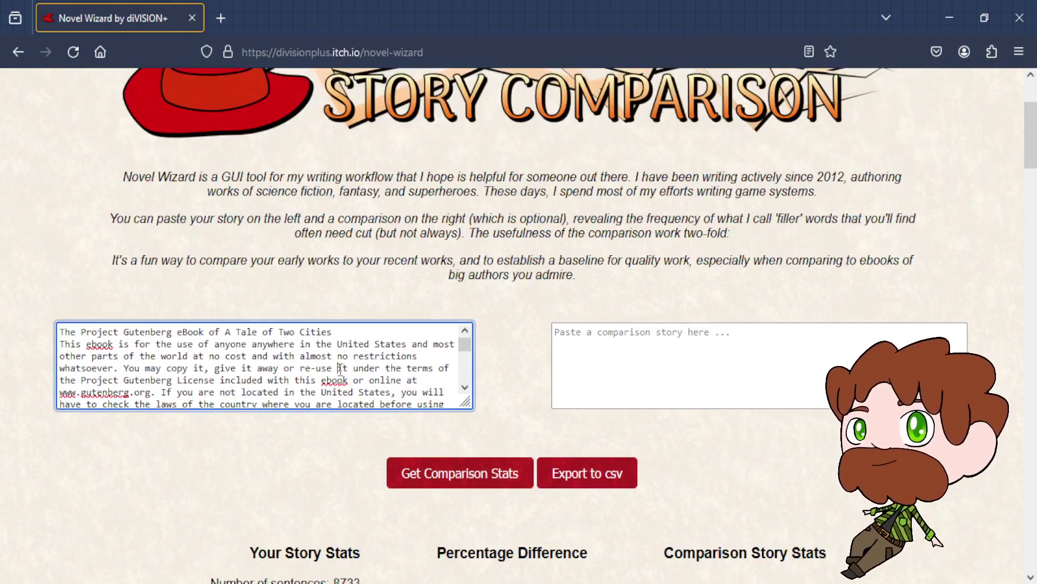
{"action": "key", "text": "ctrl+a"}
{"action": "key", "text": "BackSpace"}
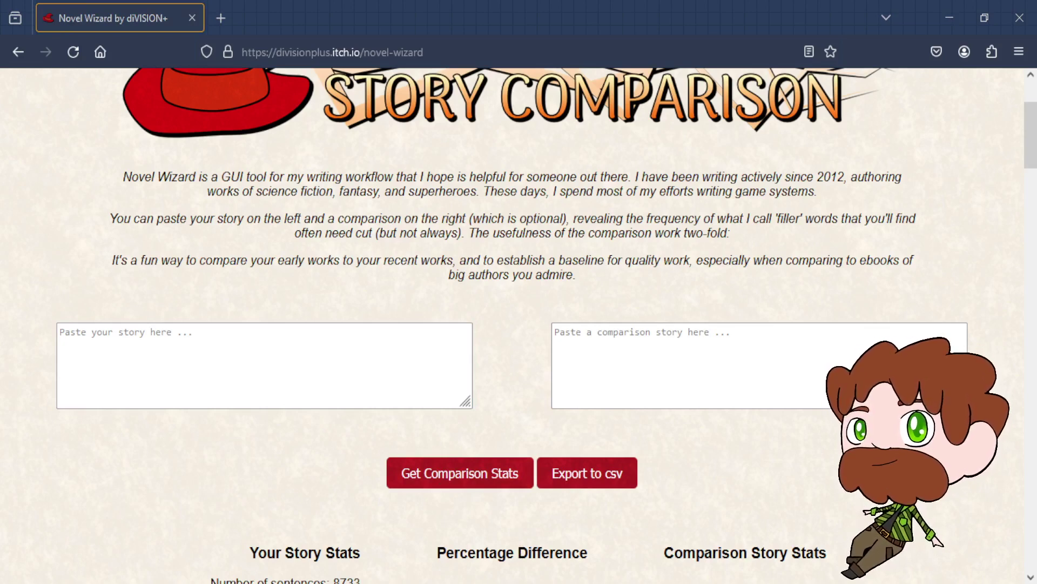
{"action": "key", "text": "alt+Tab"}
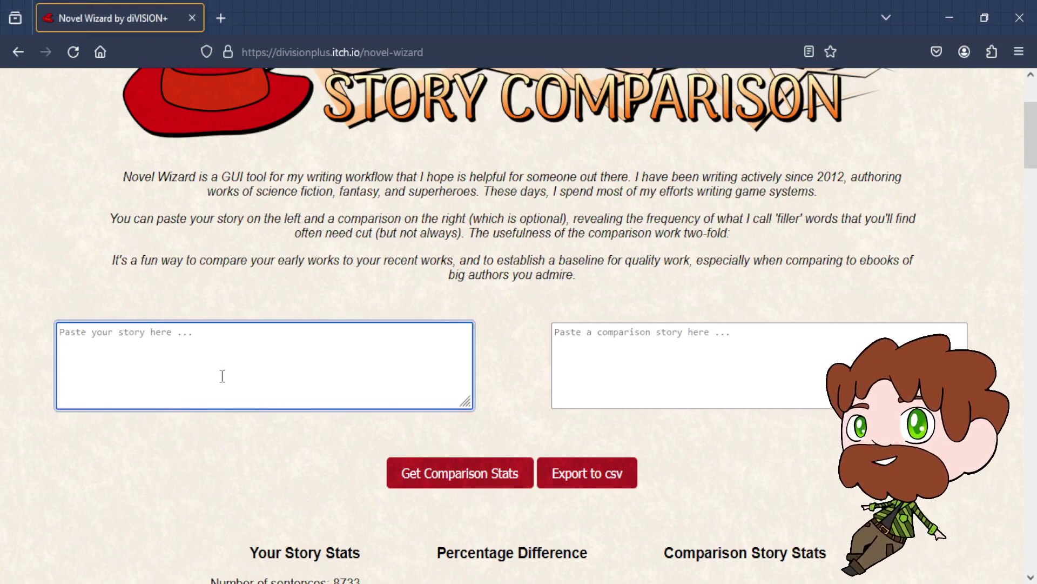
{"action": "key", "text": "ctrl+v"}
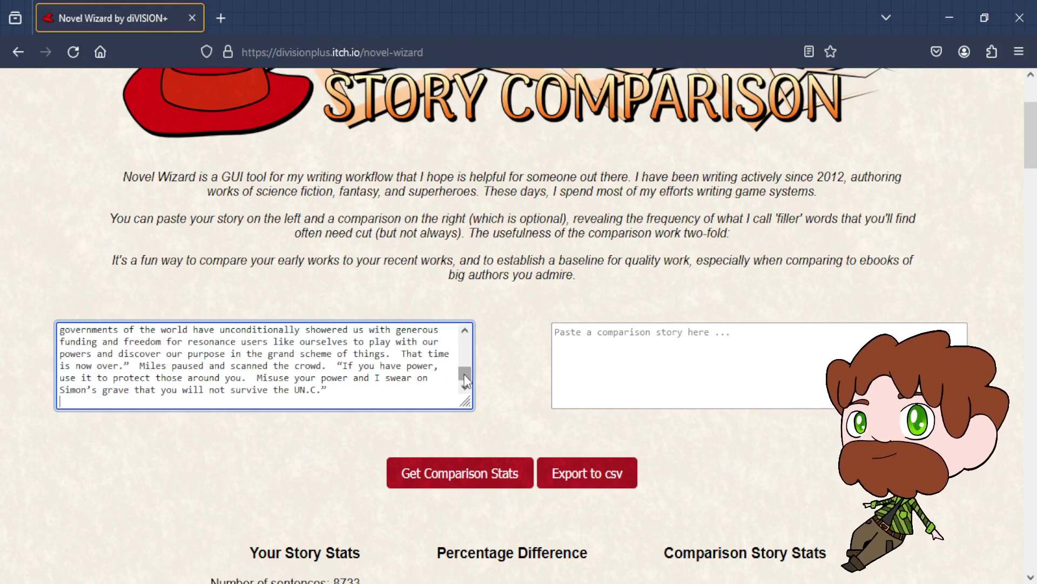
{"action": "left_click_drag", "start_coordinate": [465, 374], "coordinate": [466, 335]}
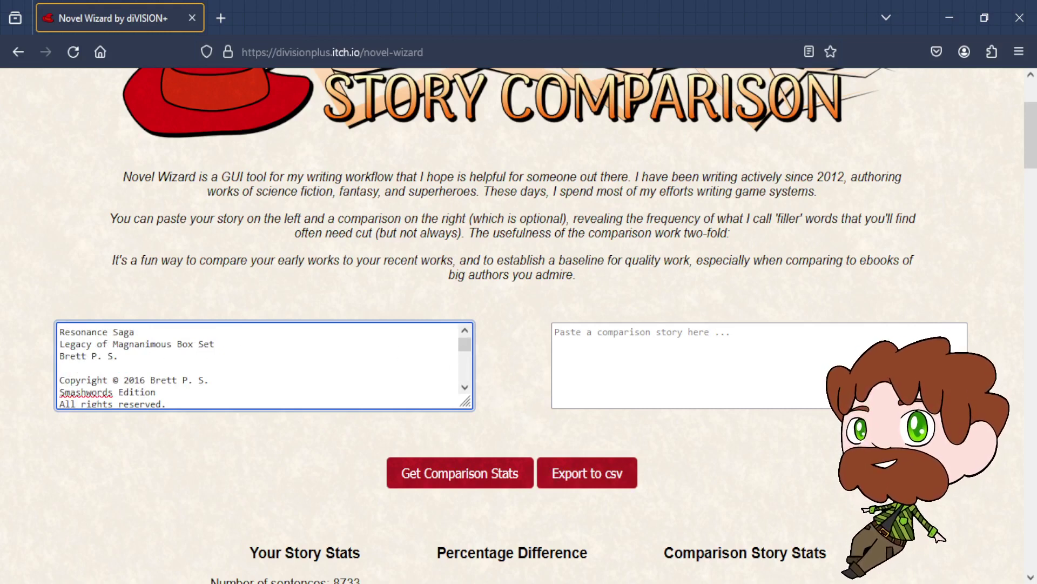
Step: Paste the Heirs to the Magnanimous text as the comparison story and generate the comparison stats
{"action": "key", "text": "alt+Tab"}
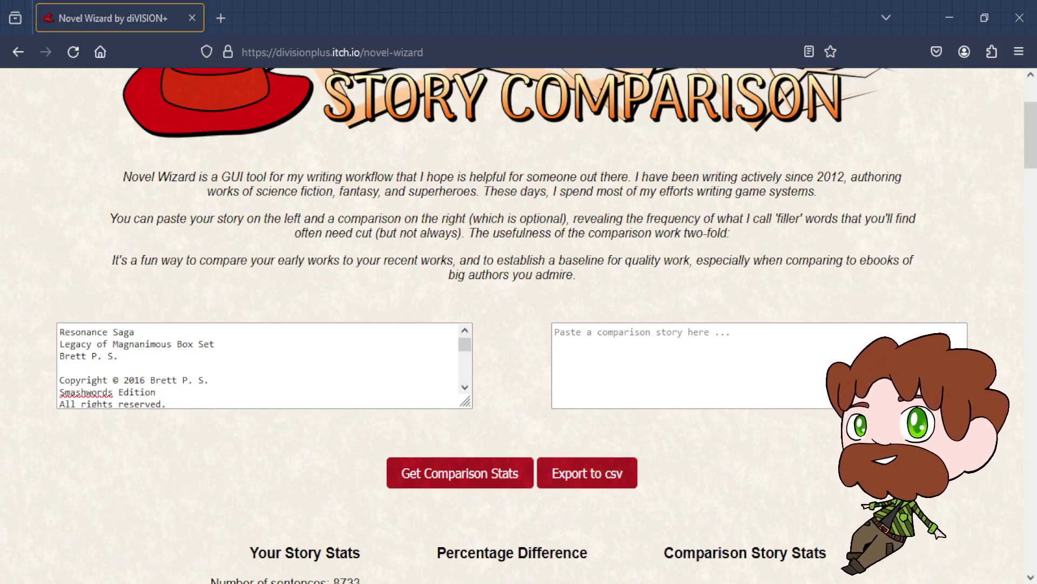
{"action": "key", "text": "alt+Tab"}
{"action": "left_click", "coordinate": [626, 362]}
{"action": "key", "text": "ctrl+v"}
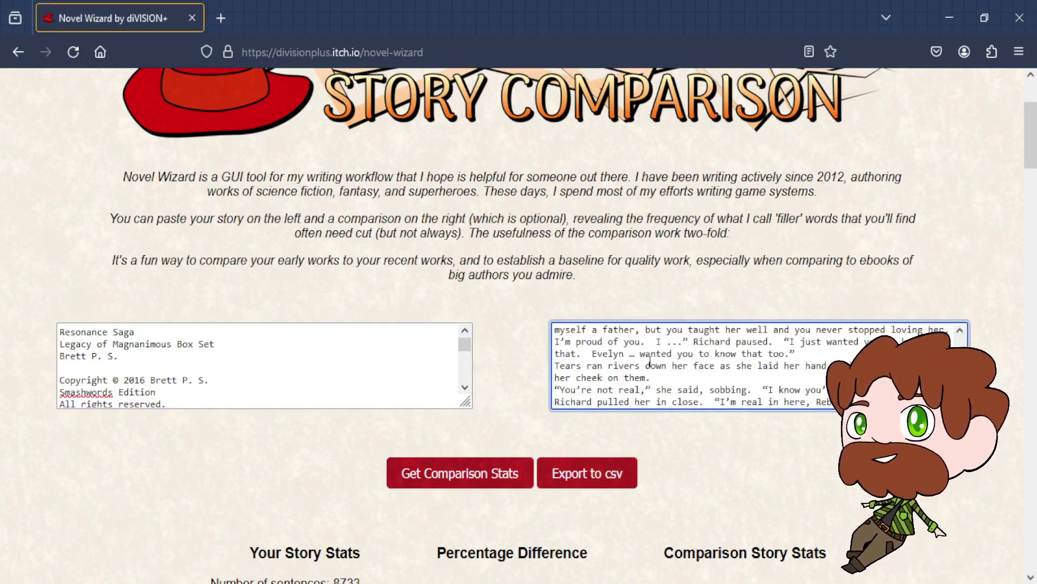
{"action": "scroll", "coordinate": [778, 362], "scroll_direction": "down", "scroll_amount": 15}
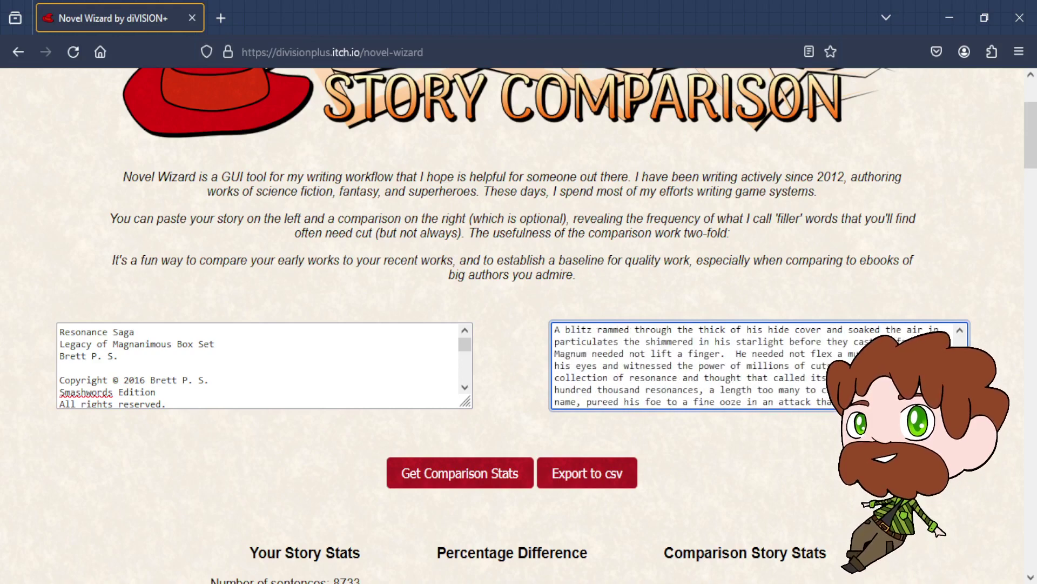
{"action": "left_click_drag", "start_coordinate": [960, 373], "coordinate": [960, 348]}
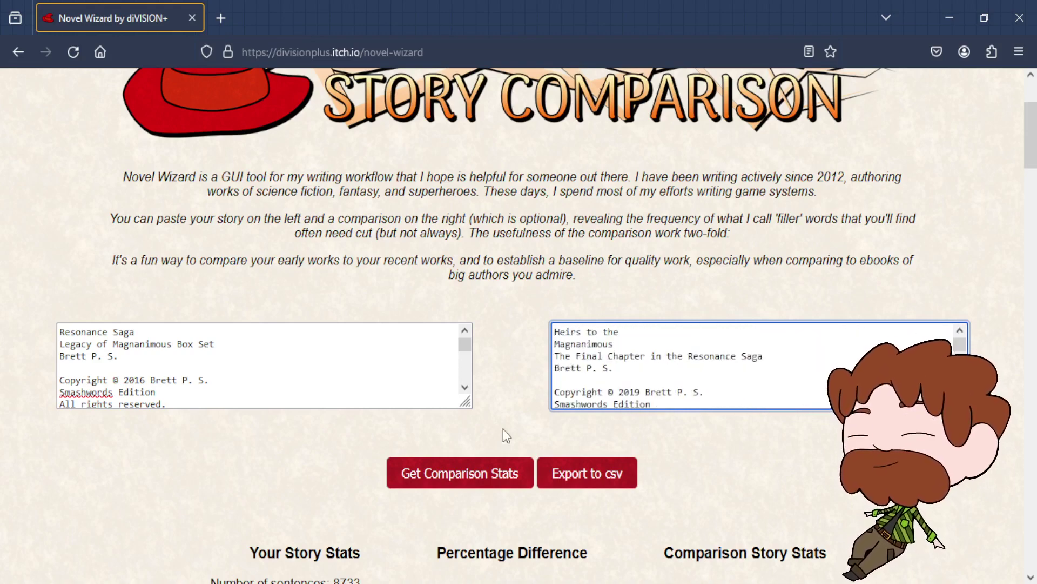
{"action": "left_click", "coordinate": [469, 468]}
Step: Compare both stories' sentence counts, average words per sentence and type-token ratios, including the percentage differences
{"action": "scroll", "coordinate": [470, 465], "scroll_direction": "down", "scroll_amount": 4}
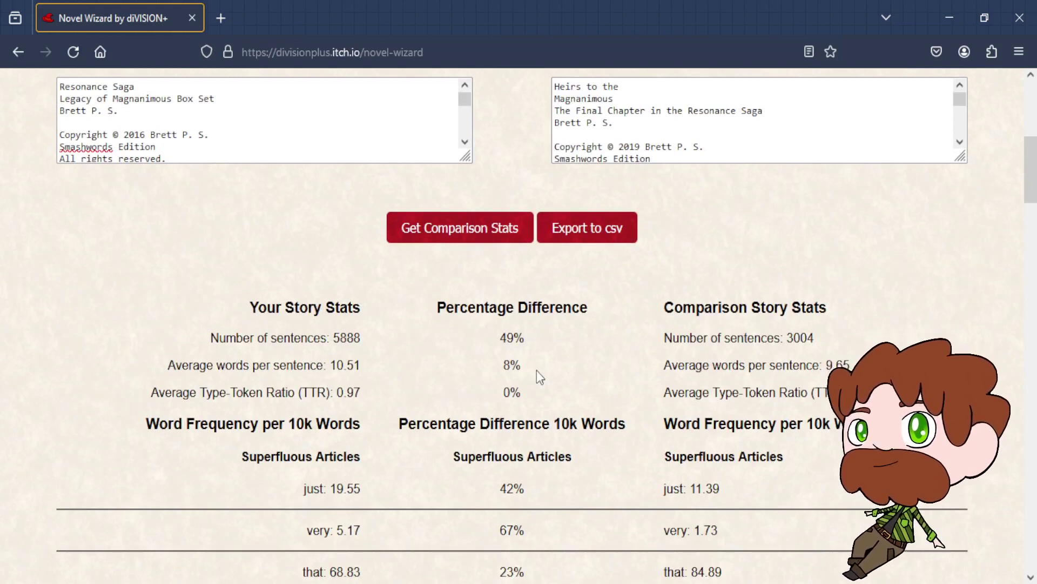
{"action": "scroll", "coordinate": [537, 375], "scroll_direction": "down", "scroll_amount": 1}
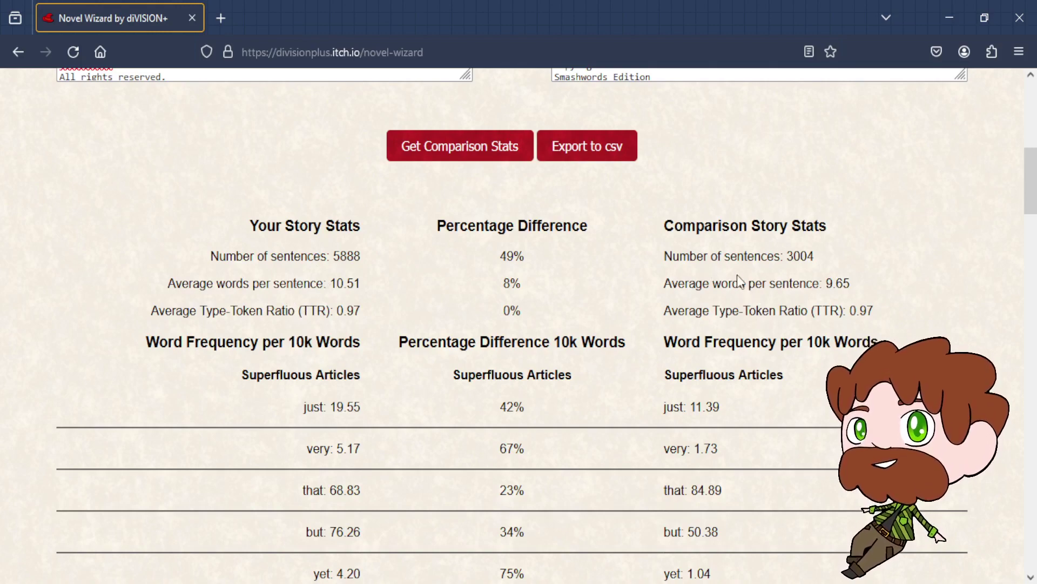
{"action": "scroll", "coordinate": [701, 285], "scroll_direction": "down", "scroll_amount": 3}
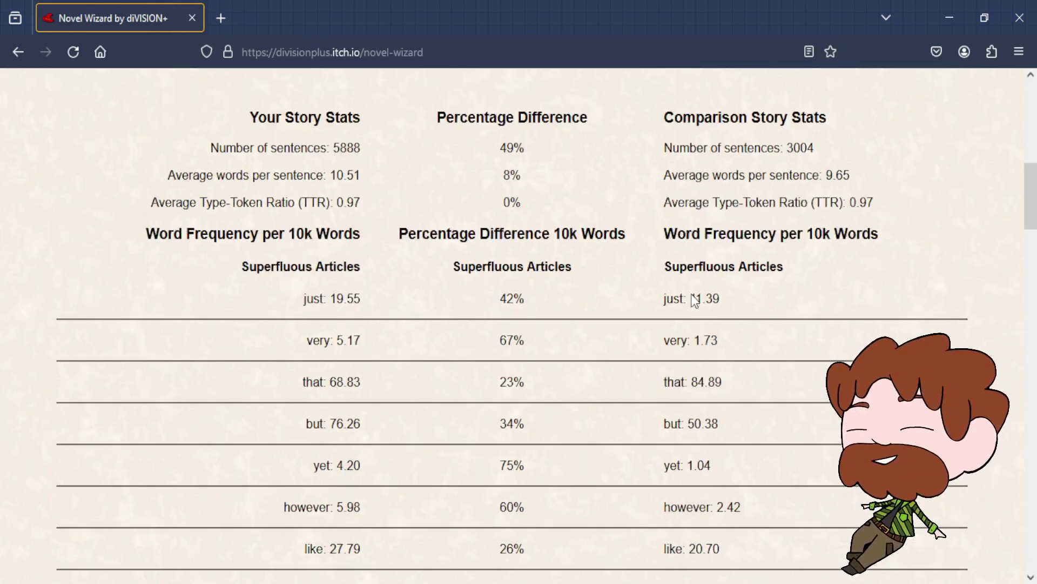
{"action": "scroll", "coordinate": [512, 221], "scroll_direction": "up", "scroll_amount": 3}
{"action": "scroll", "coordinate": [511, 235], "scroll_direction": "down", "scroll_amount": 2}
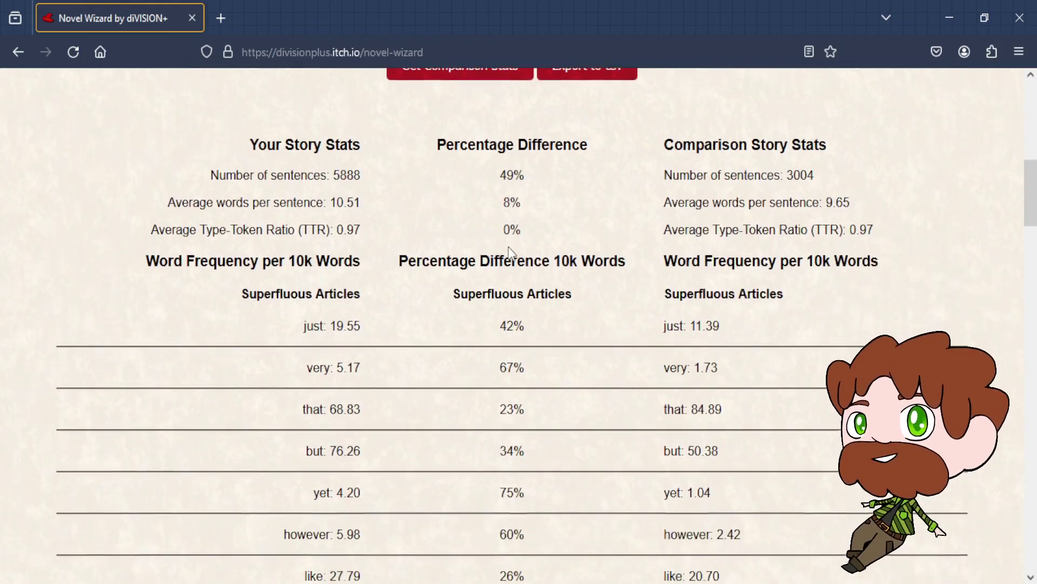
{"action": "scroll", "coordinate": [508, 246], "scroll_direction": "down", "scroll_amount": 2}
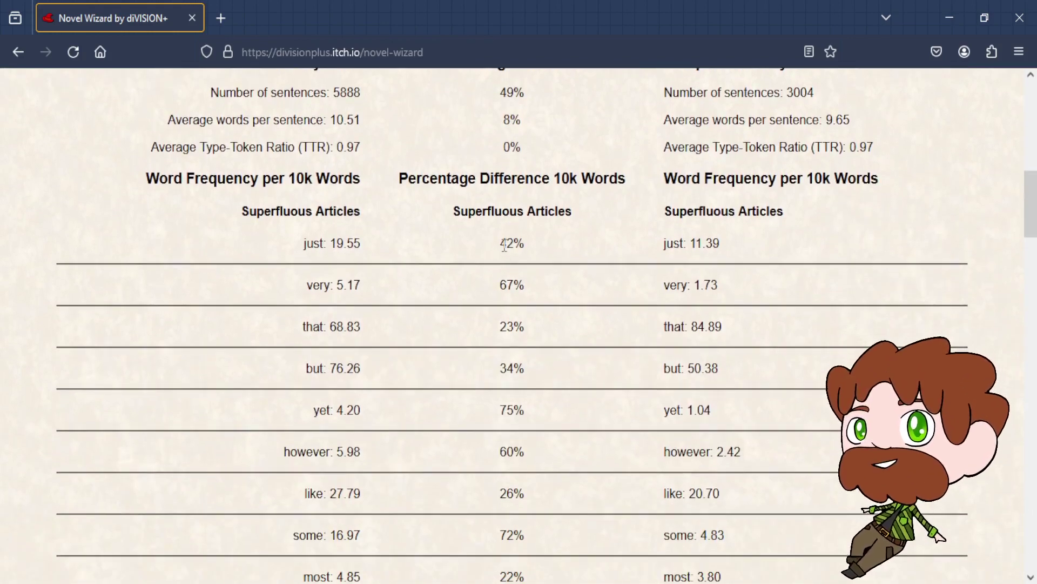
Step: Examine the Superfluous Articles comparison, including the percentage difference for "just" and the comparison story's frequency of "that"
{"action": "left_click_drag", "start_coordinate": [499, 242], "coordinate": [530, 247]}
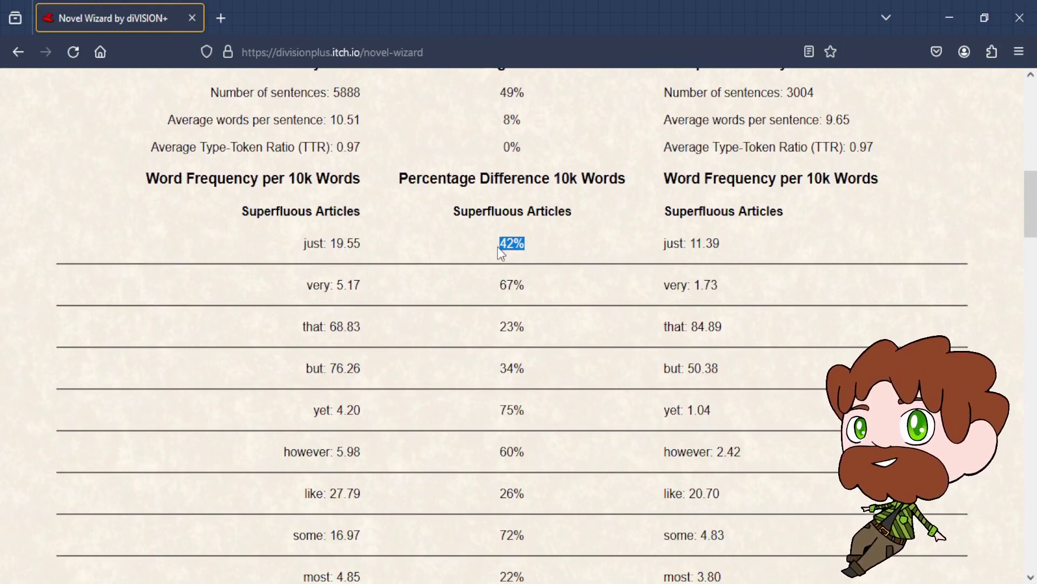
{"action": "left_click_drag", "start_coordinate": [498, 246], "coordinate": [529, 246]}
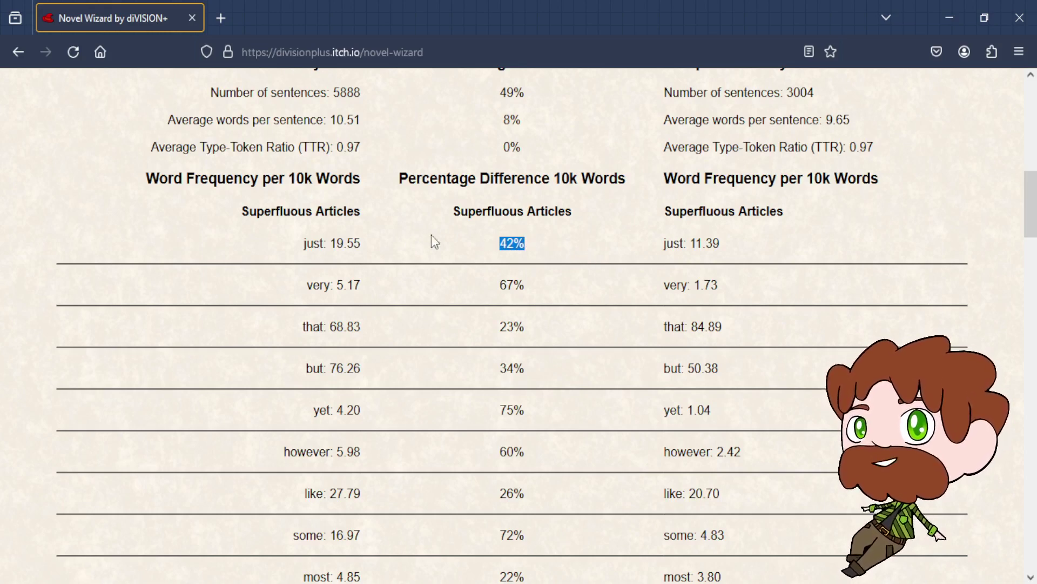
{"action": "scroll", "coordinate": [410, 234], "scroll_direction": "up", "scroll_amount": 2}
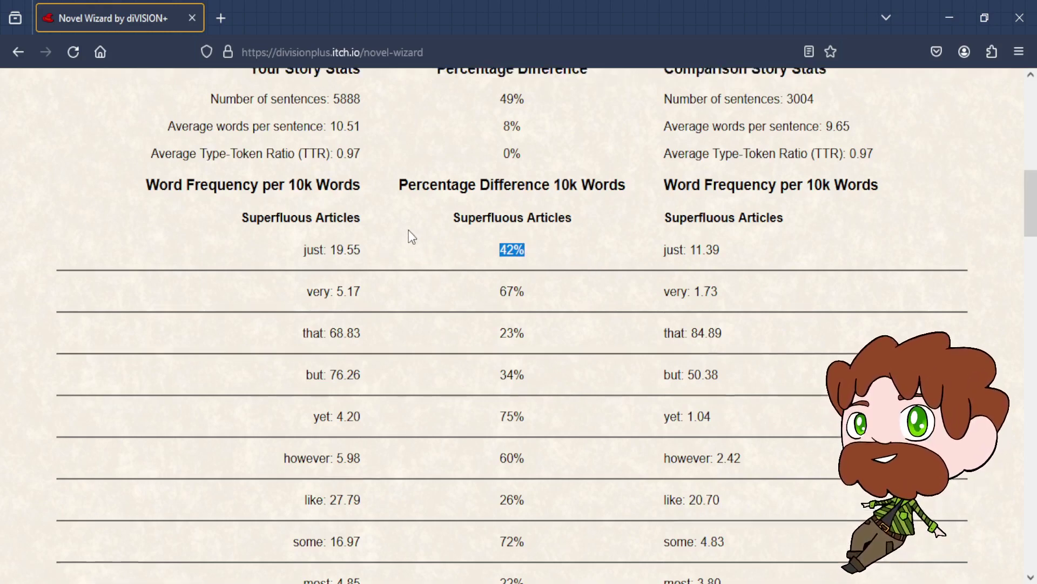
{"action": "scroll", "coordinate": [410, 234], "scroll_direction": "down", "scroll_amount": 3}
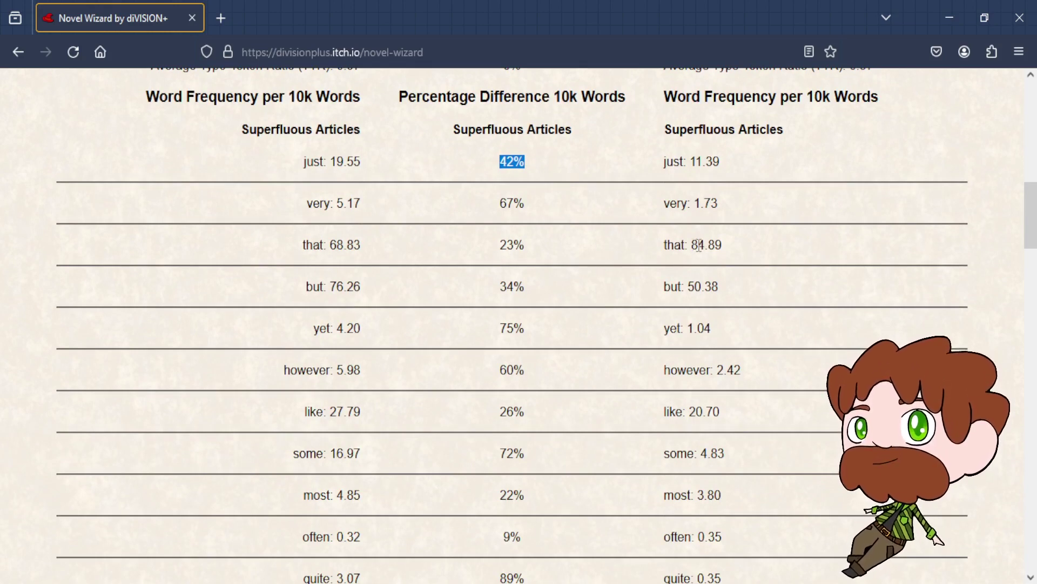
{"action": "left_click_drag", "start_coordinate": [663, 249], "coordinate": [706, 246]}
{"action": "left_click", "coordinate": [624, 270]}
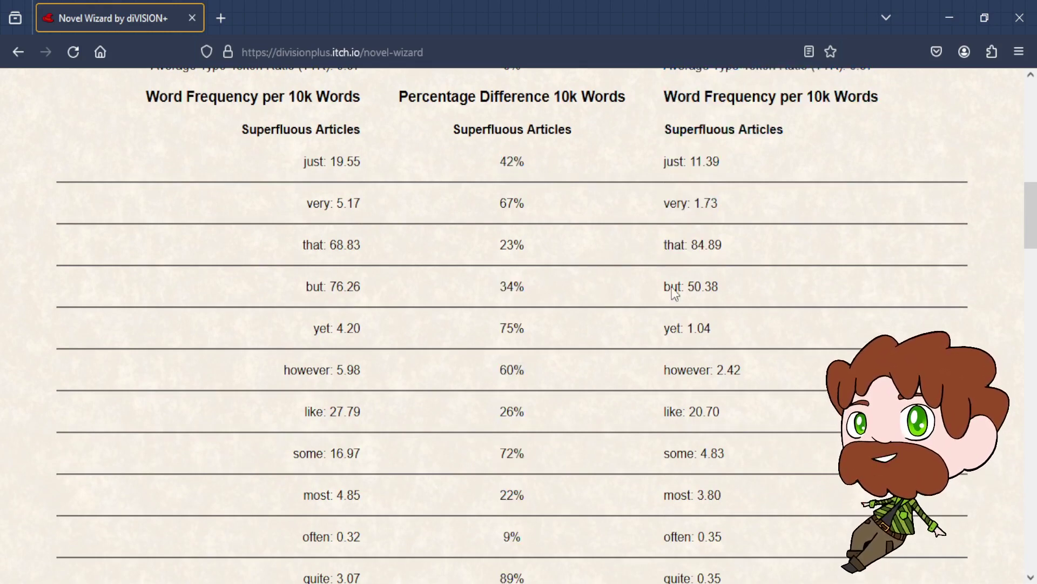
Step: Compare the two stories' Adverbs frequencies and their percentage differences
{"action": "scroll", "coordinate": [615, 263], "scroll_direction": "up", "scroll_amount": 2}
{"action": "scroll", "coordinate": [637, 227], "scroll_direction": "down", "scroll_amount": 15}
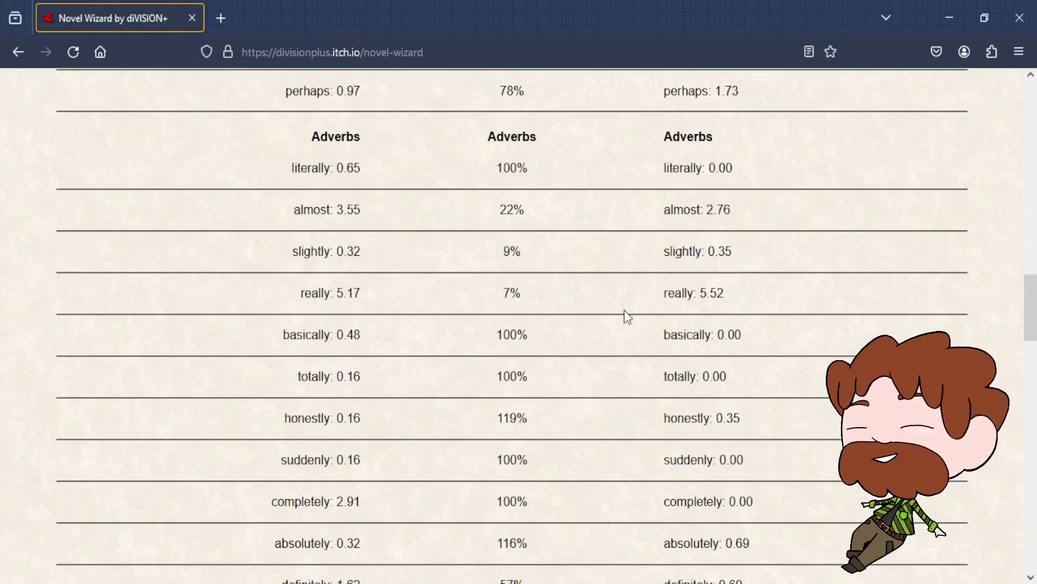
{"action": "scroll", "coordinate": [612, 348], "scroll_direction": "down", "scroll_amount": 5}
{"action": "scroll", "coordinate": [613, 347], "scroll_direction": "up", "scroll_amount": 9}
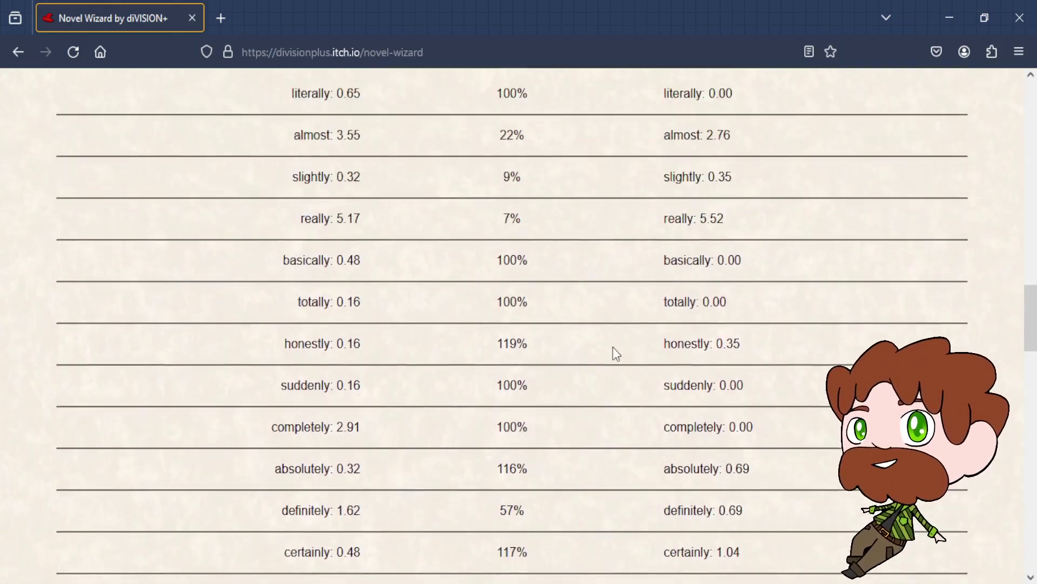
{"action": "scroll", "coordinate": [612, 346], "scroll_direction": "up", "scroll_amount": 12}
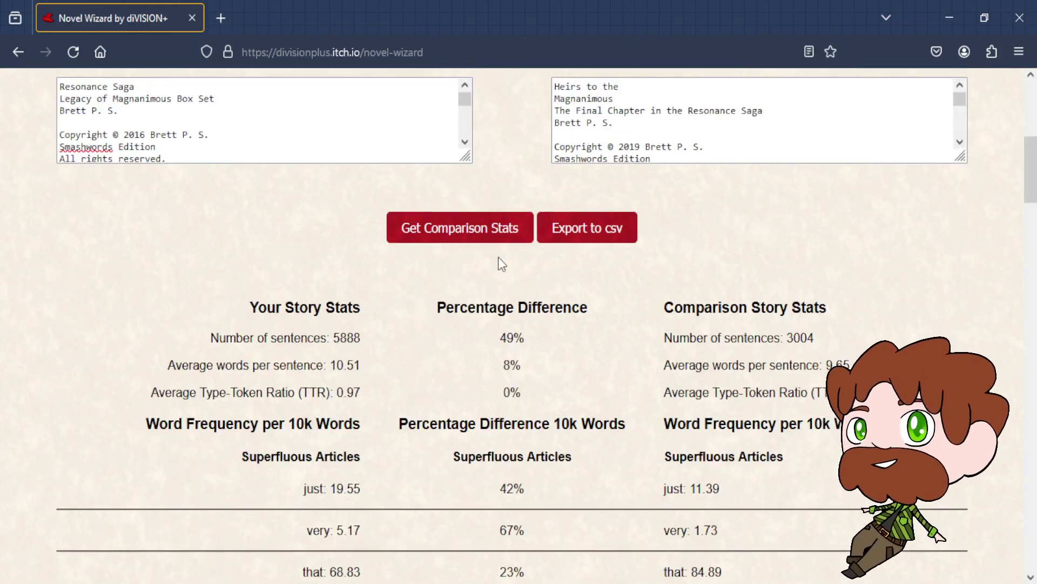
Step: Review the comparison stats from the overall figures down through the Internal Expressives frequencies
{"action": "scroll", "coordinate": [502, 264], "scroll_direction": "up", "scroll_amount": 3}
{"action": "scroll", "coordinate": [538, 287], "scroll_direction": "down", "scroll_amount": 4}
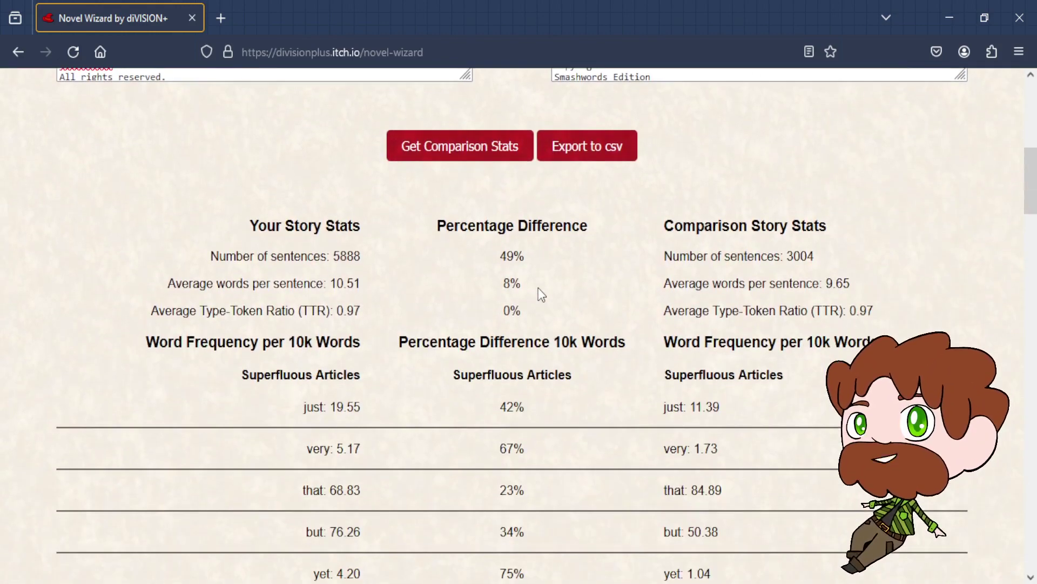
{"action": "scroll", "coordinate": [540, 289], "scroll_direction": "up", "scroll_amount": 3}
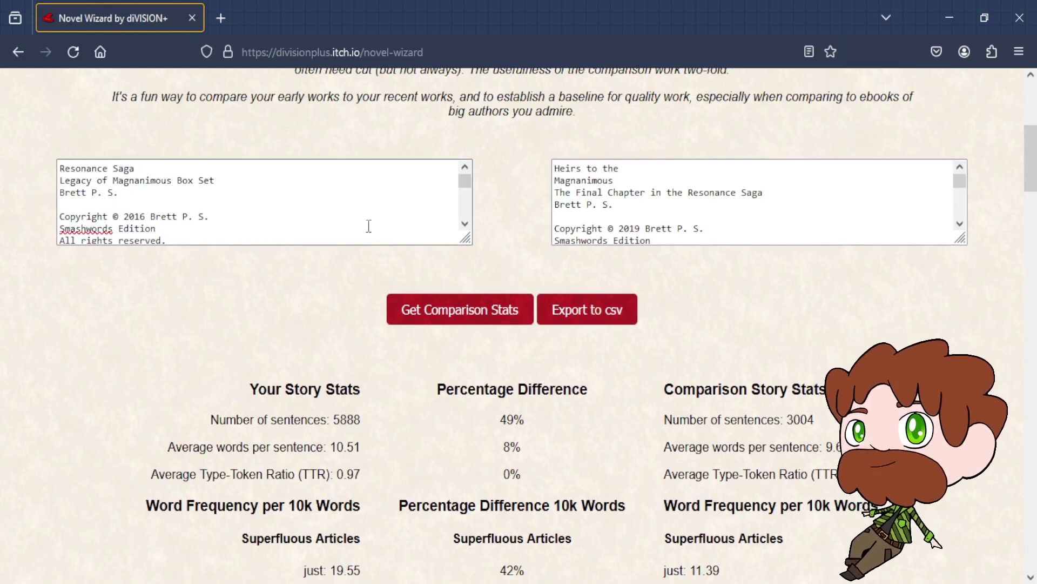
{"action": "scroll", "coordinate": [566, 280], "scroll_direction": "down", "scroll_amount": 6}
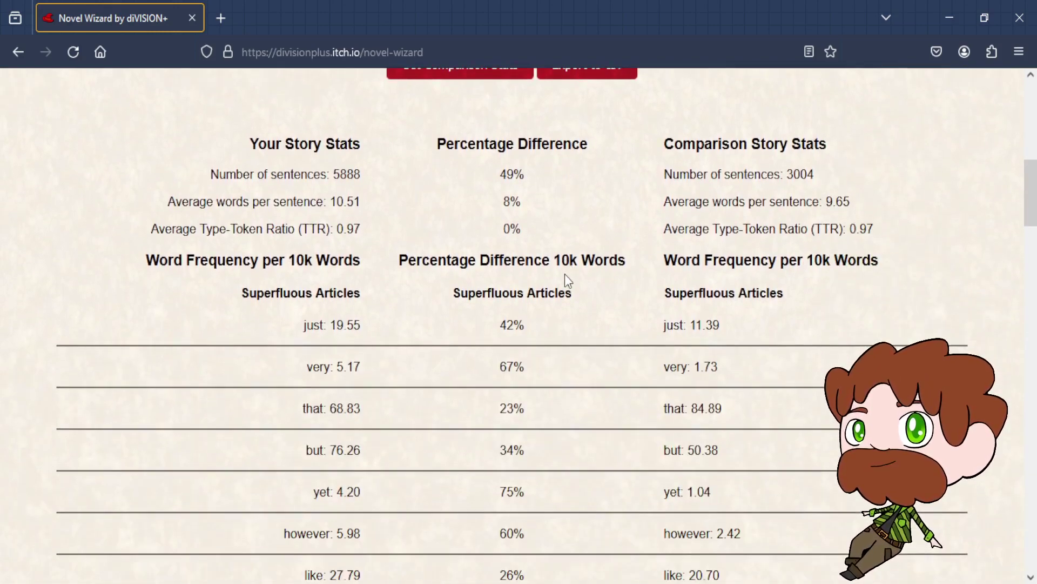
{"action": "scroll", "coordinate": [565, 276], "scroll_direction": "down", "scroll_amount": 14}
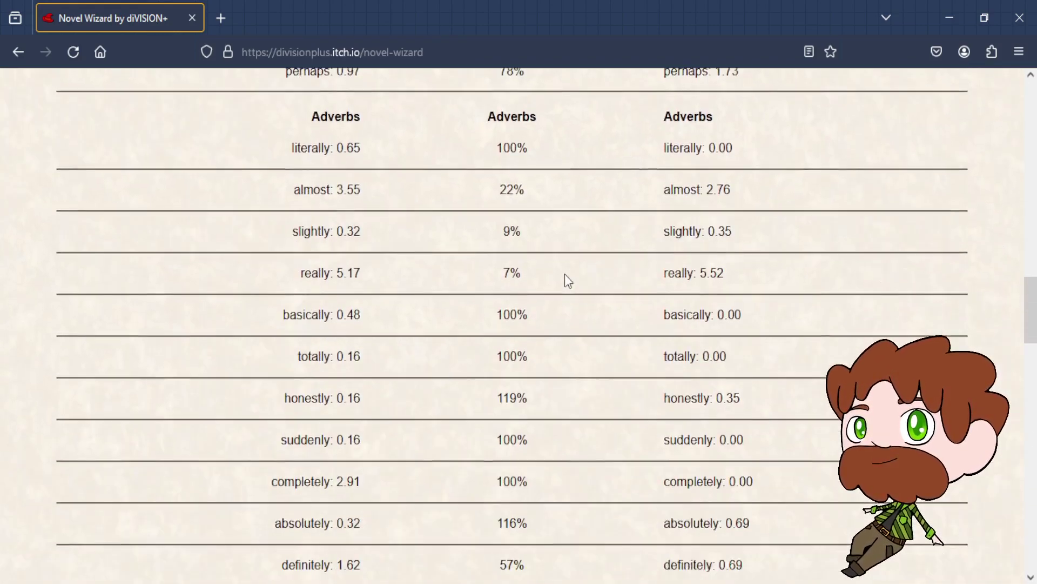
{"action": "scroll", "coordinate": [565, 274], "scroll_direction": "down", "scroll_amount": 14}
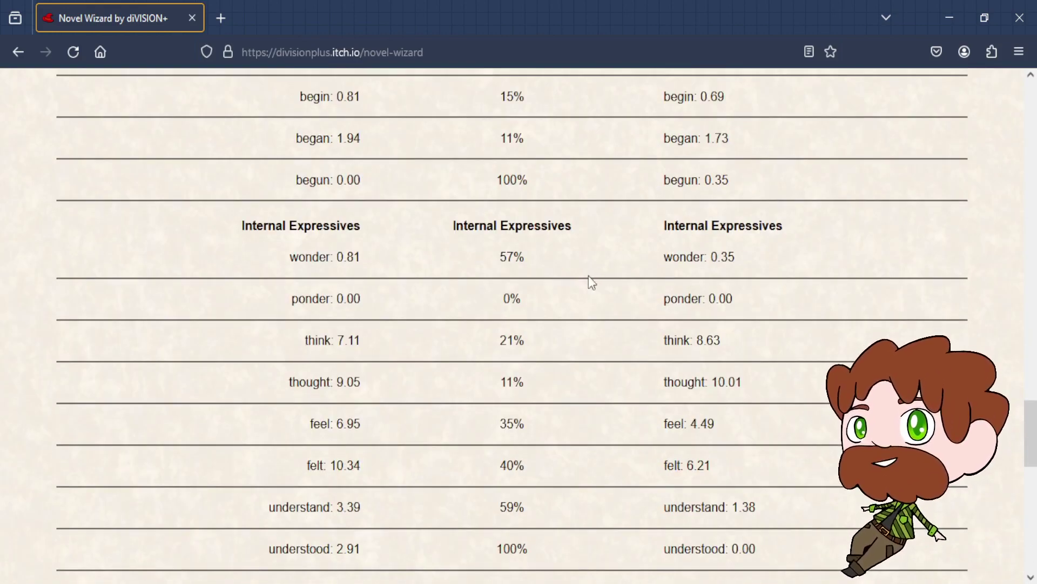
Step: Recheck the overall story stats and their percentage differences at the start of the comparison results
{"action": "scroll", "coordinate": [627, 266], "scroll_direction": "up", "scroll_amount": 20}
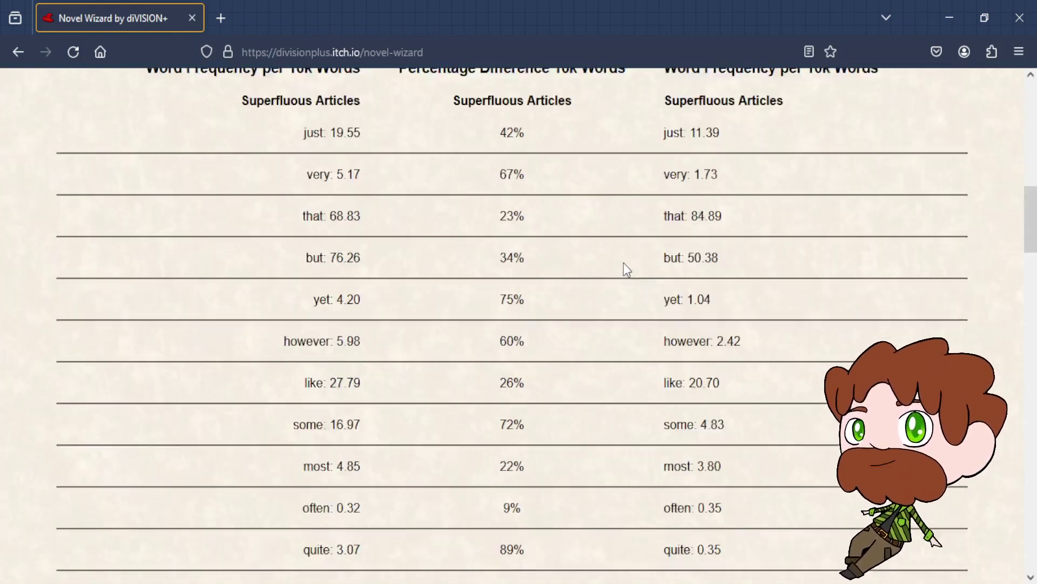
{"action": "scroll", "coordinate": [623, 263], "scroll_direction": "up", "scroll_amount": 7}
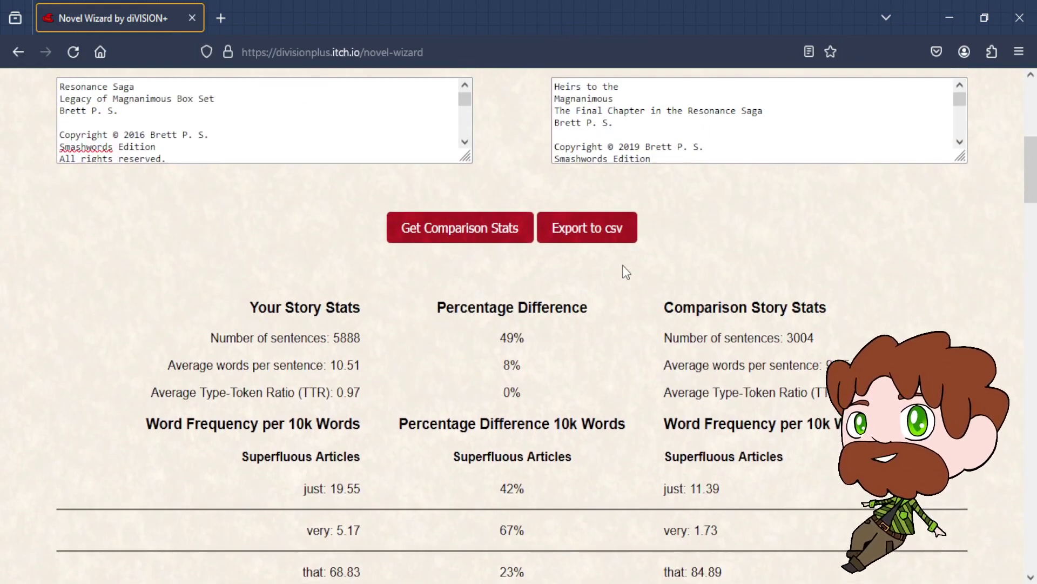
{"action": "scroll", "coordinate": [622, 265], "scroll_direction": "up", "scroll_amount": 2}
{"action": "scroll", "coordinate": [542, 245], "scroll_direction": "down", "scroll_amount": 3}
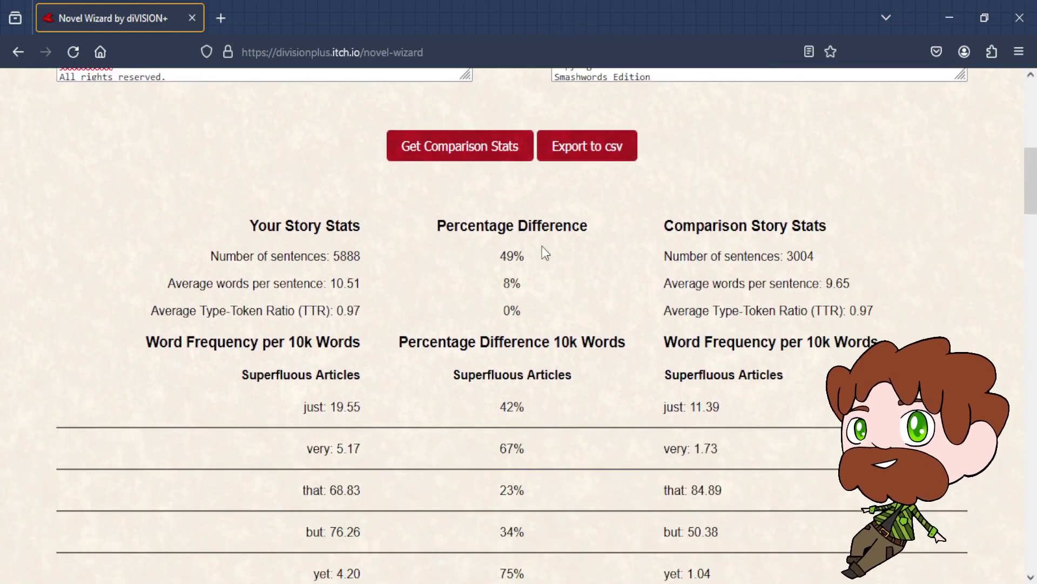
{"action": "scroll", "coordinate": [544, 252], "scroll_direction": "up", "scroll_amount": 3}
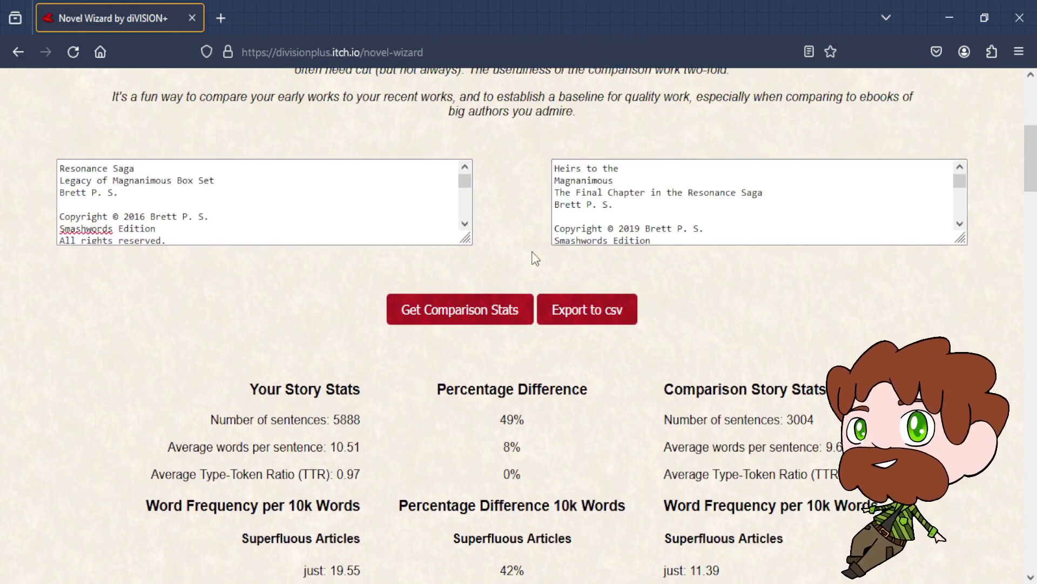
{"action": "scroll", "coordinate": [536, 262], "scroll_direction": "down", "scroll_amount": 3}
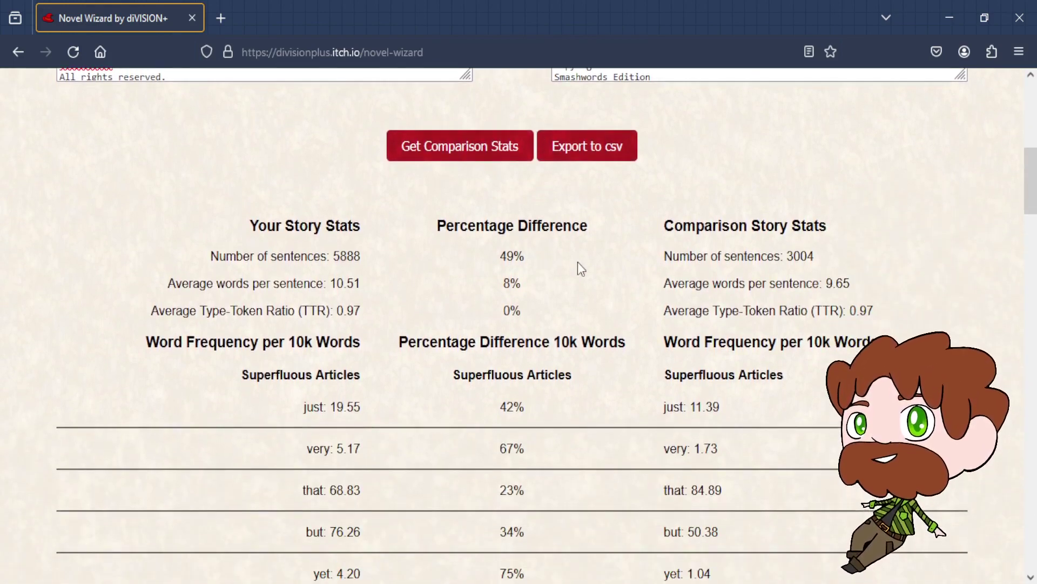
{"action": "scroll", "coordinate": [562, 269], "scroll_direction": "up", "scroll_amount": 3}
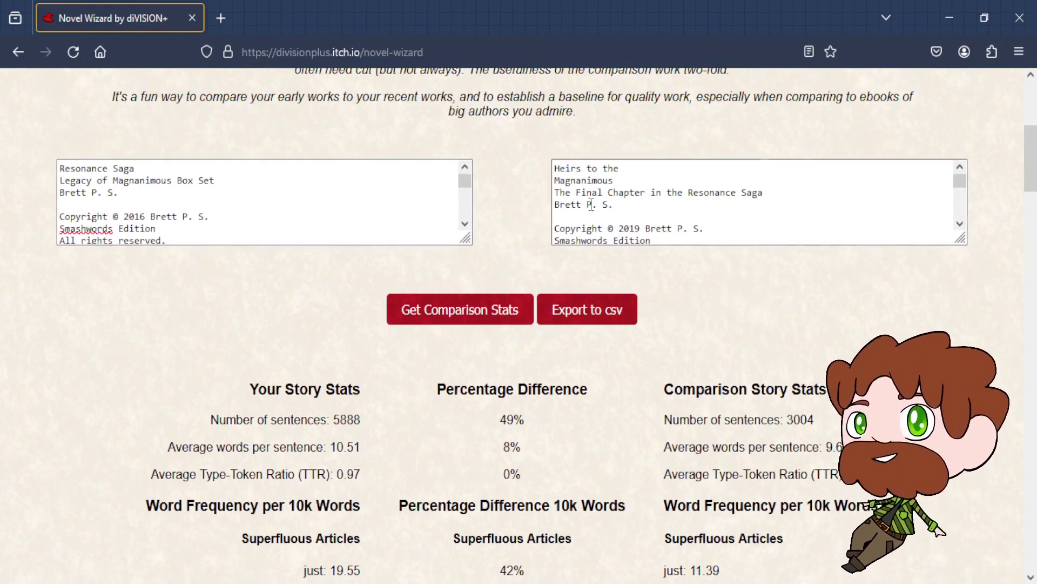
{"action": "scroll", "coordinate": [533, 218], "scroll_direction": "down", "scroll_amount": 3}
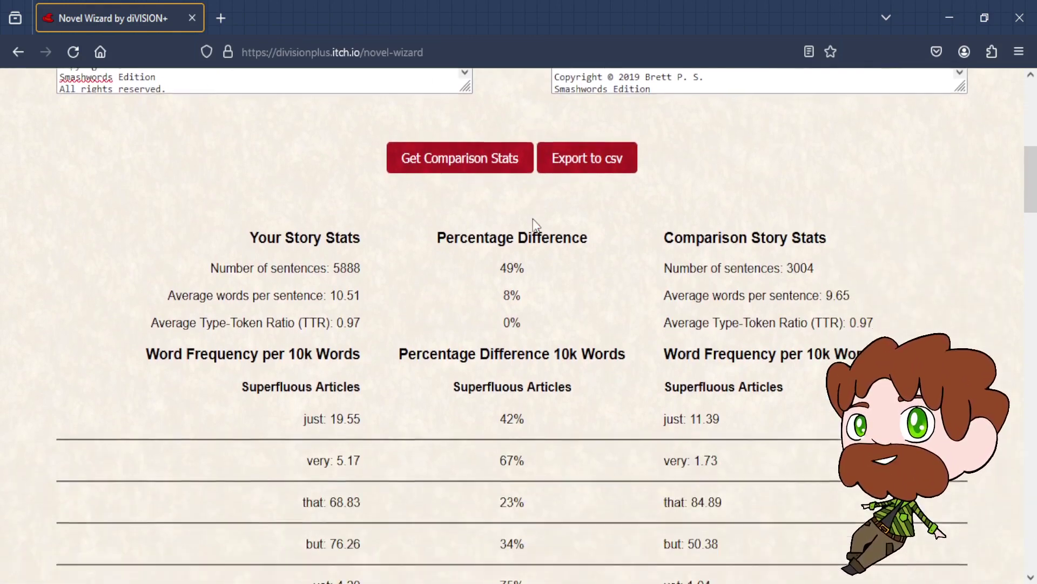
{"action": "scroll", "coordinate": [534, 218], "scroll_direction": "up", "scroll_amount": 3}
{"action": "scroll", "coordinate": [537, 224], "scroll_direction": "down", "scroll_amount": 3}
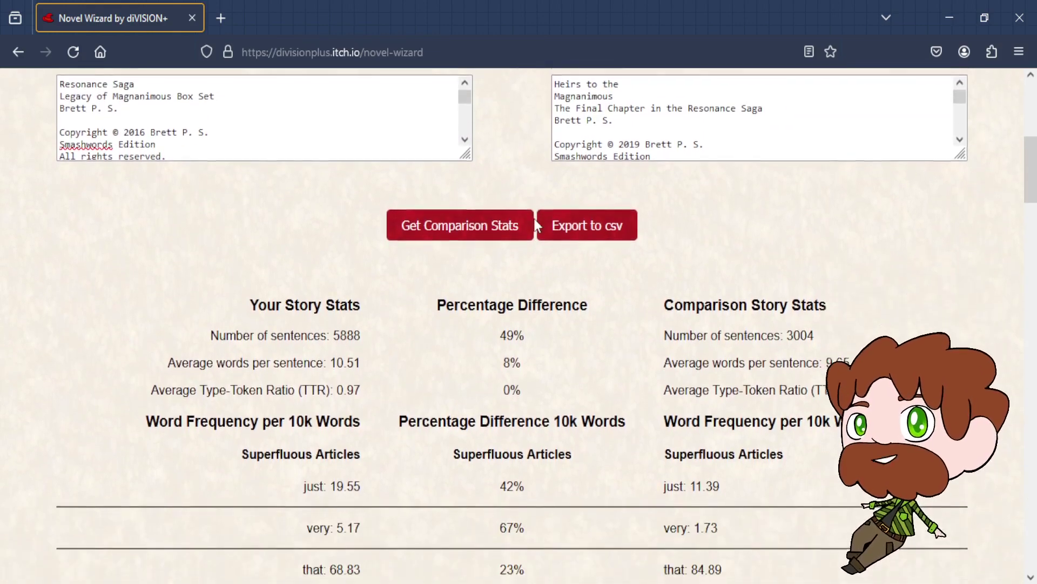
{"action": "scroll", "coordinate": [536, 225], "scroll_direction": "up", "scroll_amount": 3}
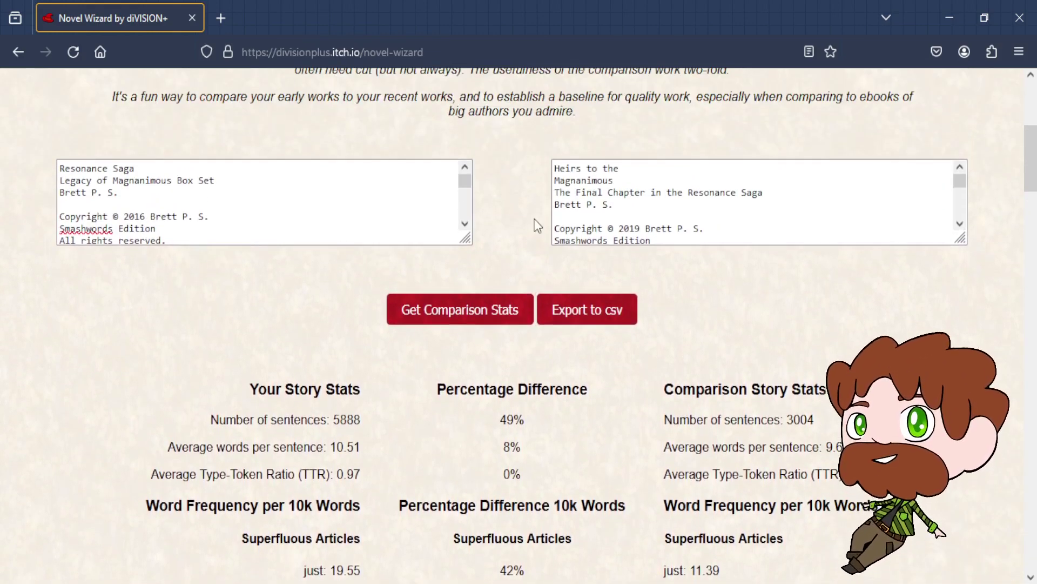
Step: Review the overall stats and Superfluous Articles comparison, singling out the word "just" in the first story's frequencies
{"action": "scroll", "coordinate": [534, 220], "scroll_direction": "down", "scroll_amount": 3}
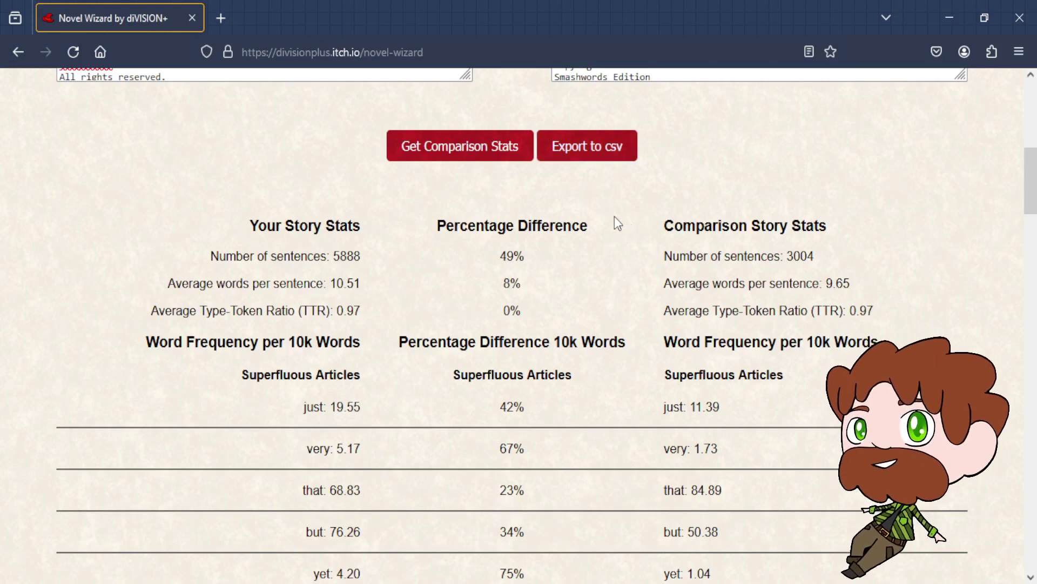
{"action": "scroll", "coordinate": [610, 241], "scroll_direction": "down", "scroll_amount": 5}
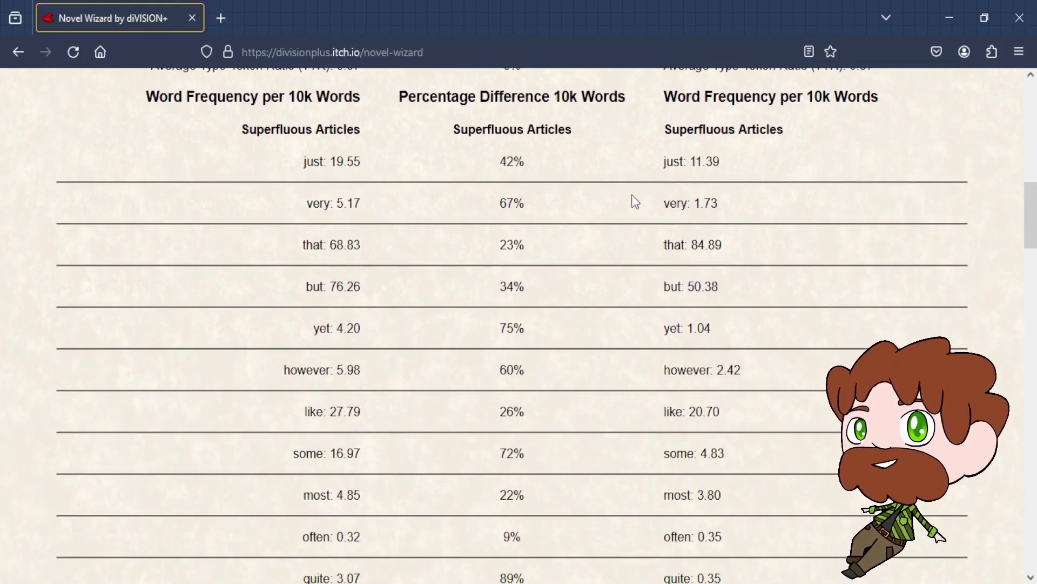
{"action": "scroll", "coordinate": [635, 196], "scroll_direction": "up", "scroll_amount": 5}
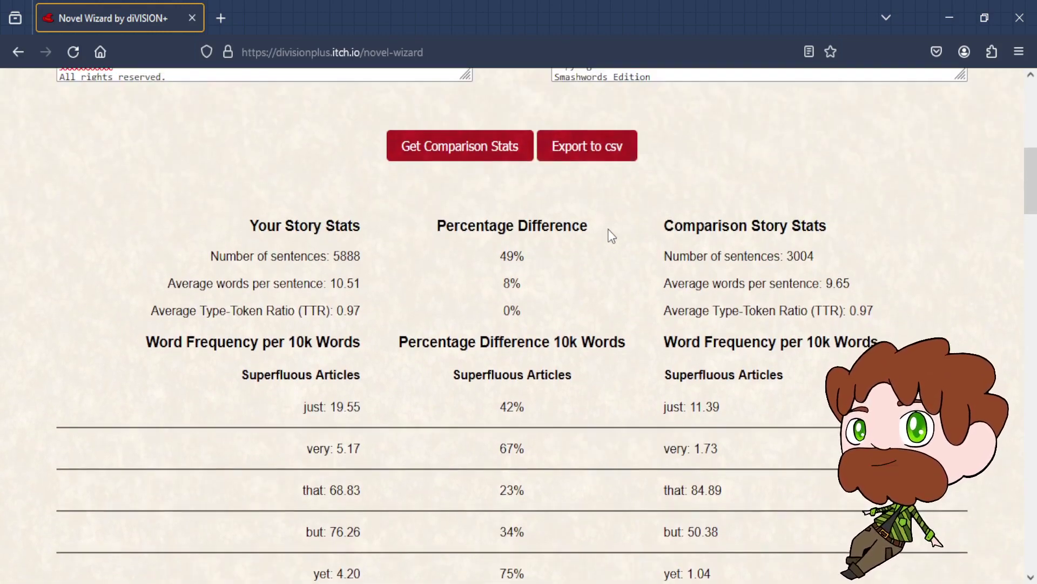
{"action": "scroll", "coordinate": [611, 236], "scroll_direction": "down", "scroll_amount": 2}
{"action": "double_click", "coordinate": [314, 324]}
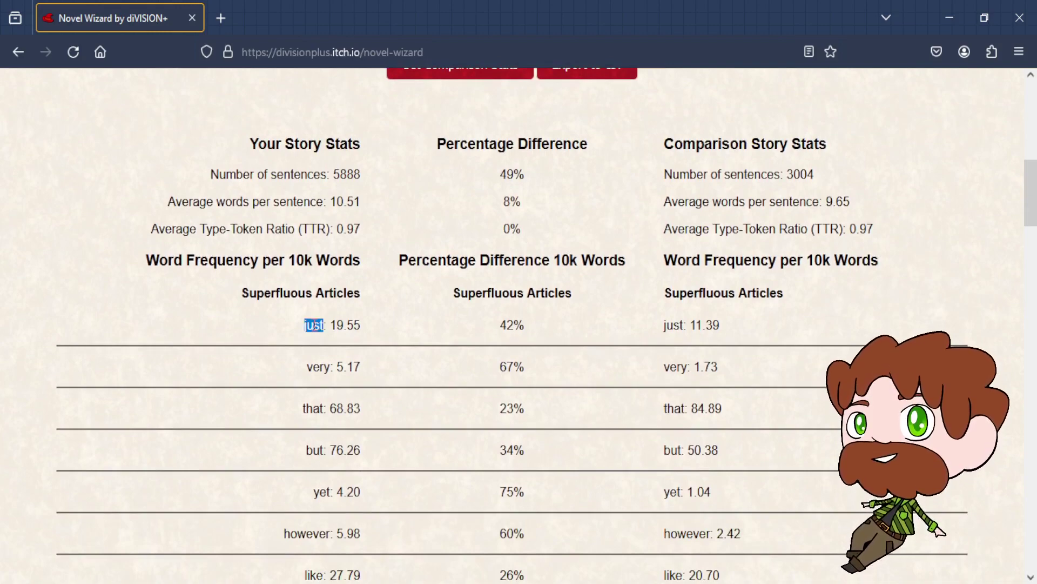
{"action": "left_click", "coordinate": [628, 231]}
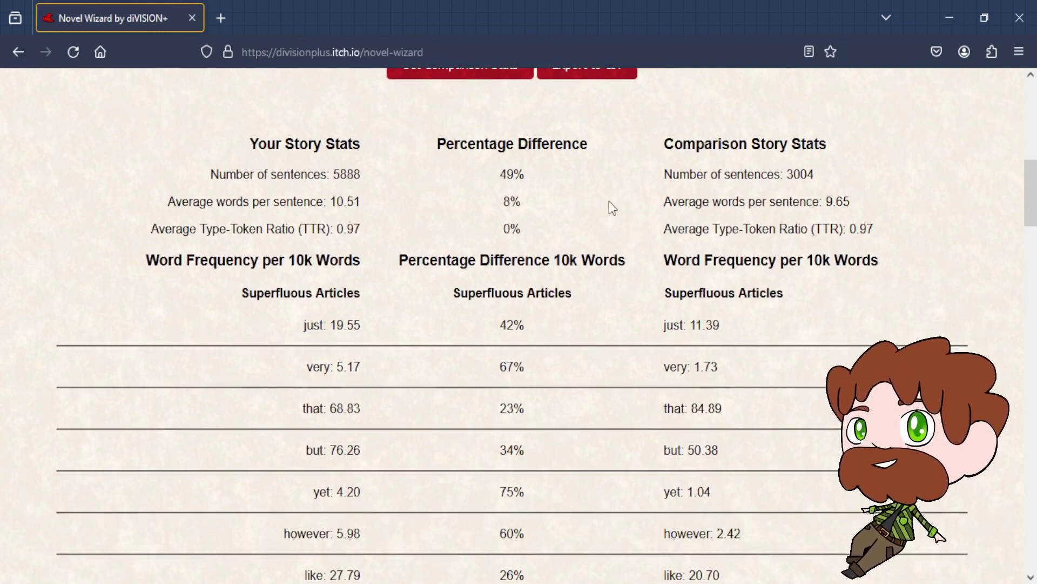
Step: Examine the Adverbs comparison, focusing on the first story's frequency of "completely"
{"action": "scroll", "coordinate": [631, 199], "scroll_direction": "down", "scroll_amount": 2}
{"action": "scroll", "coordinate": [592, 222], "scroll_direction": "down", "scroll_amount": 2}
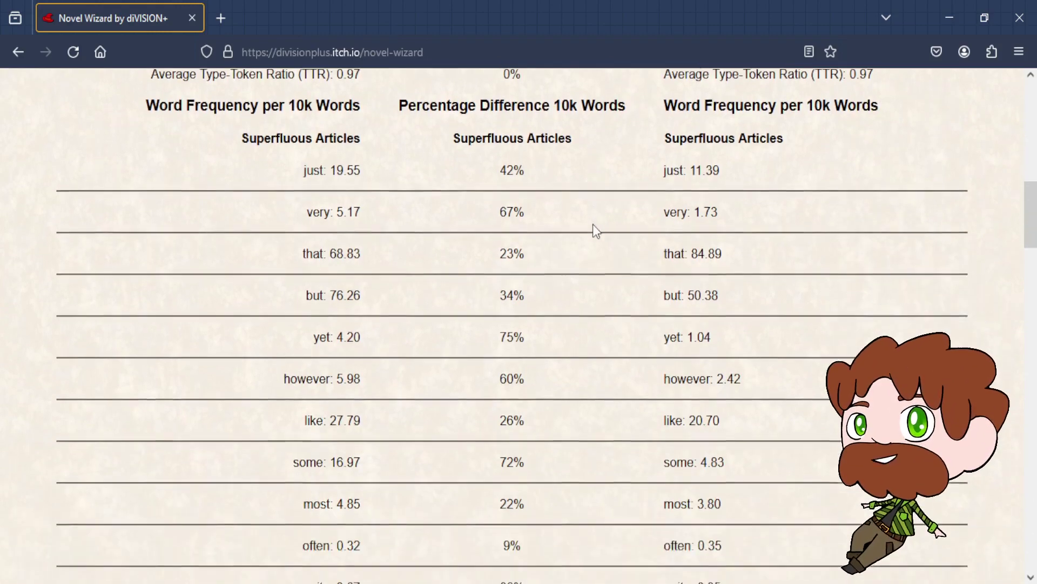
{"action": "scroll", "coordinate": [593, 225], "scroll_direction": "down", "scroll_amount": 2}
{"action": "scroll", "coordinate": [609, 216], "scroll_direction": "down", "scroll_amount": 15}
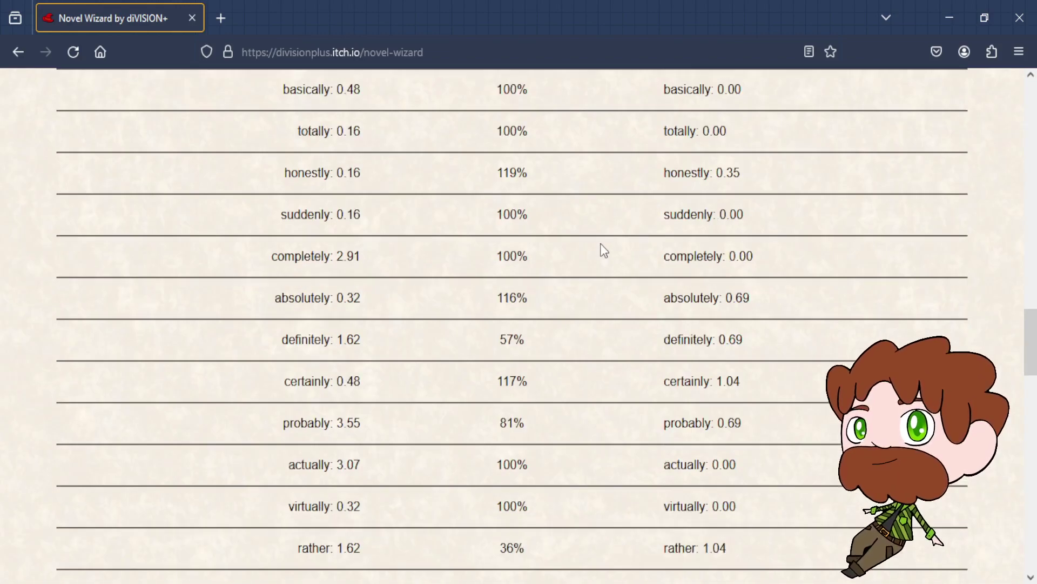
{"action": "left_click_drag", "start_coordinate": [270, 258], "coordinate": [378, 255]}
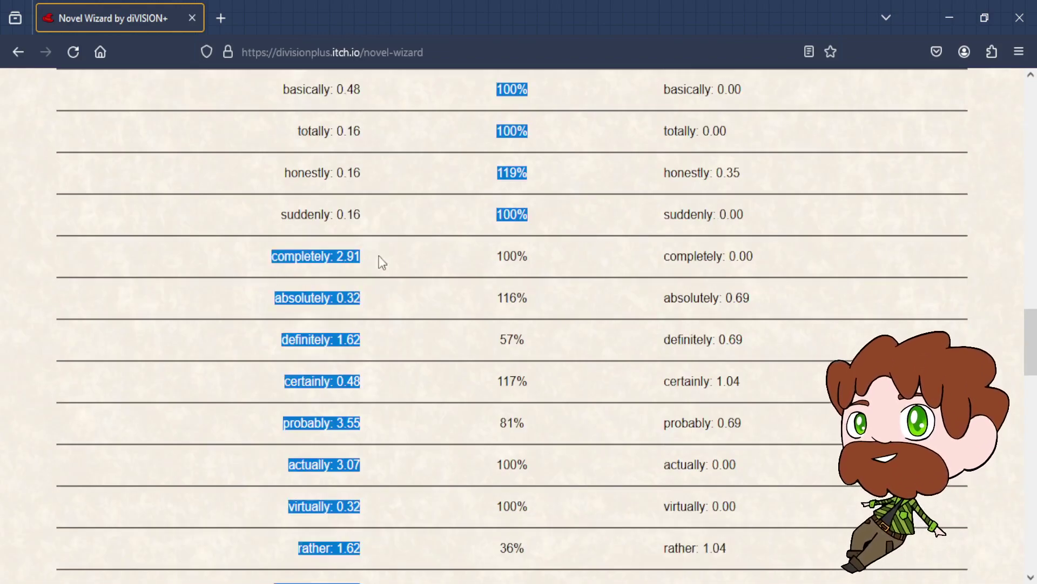
{"action": "left_click", "coordinate": [319, 362]}
Step: Review the comparison results from the overall story stats through the Adverbs down to the final entry, "sighed"
{"action": "scroll", "coordinate": [447, 235], "scroll_direction": "up", "scroll_amount": 20}
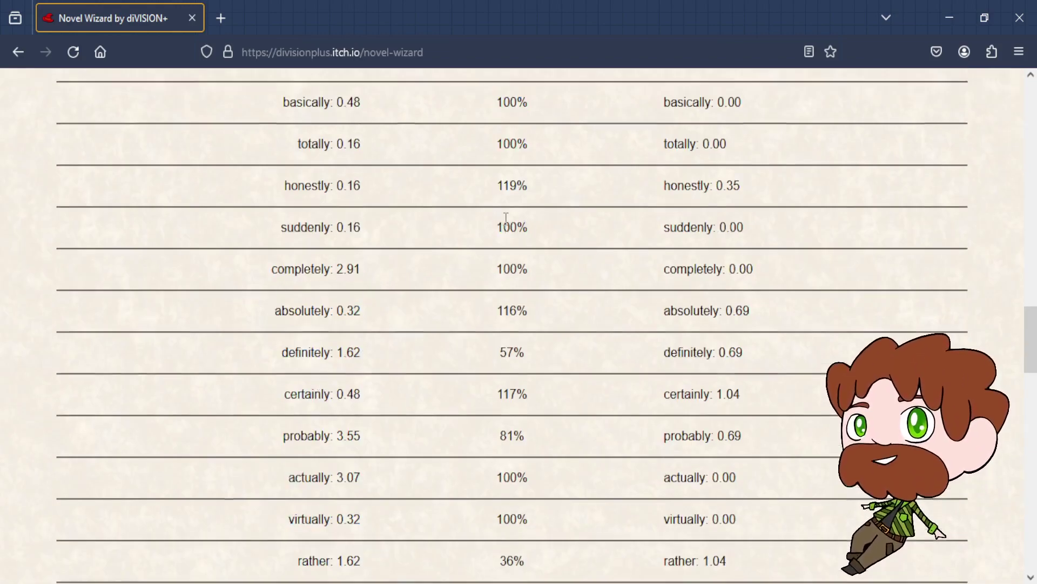
{"action": "scroll", "coordinate": [521, 205], "scroll_direction": "up", "scroll_amount": 5}
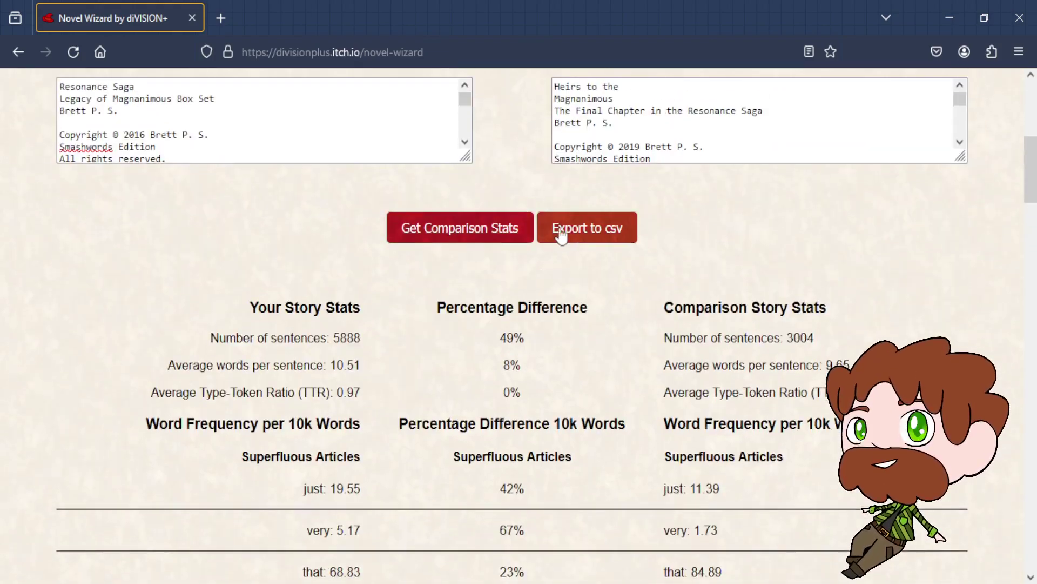
{"action": "scroll", "coordinate": [523, 197], "scroll_direction": "down", "scroll_amount": 1}
{"action": "scroll", "coordinate": [607, 205], "scroll_direction": "down", "scroll_amount": 3}
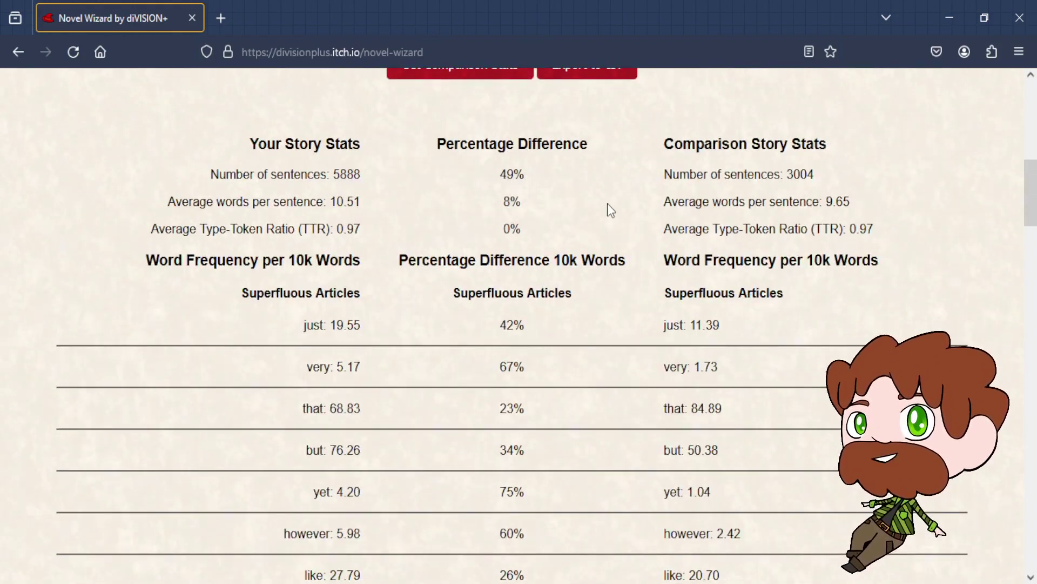
{"action": "scroll", "coordinate": [591, 213], "scroll_direction": "down", "scroll_amount": 8}
{"action": "scroll", "coordinate": [590, 212], "scroll_direction": "down", "scroll_amount": 15}
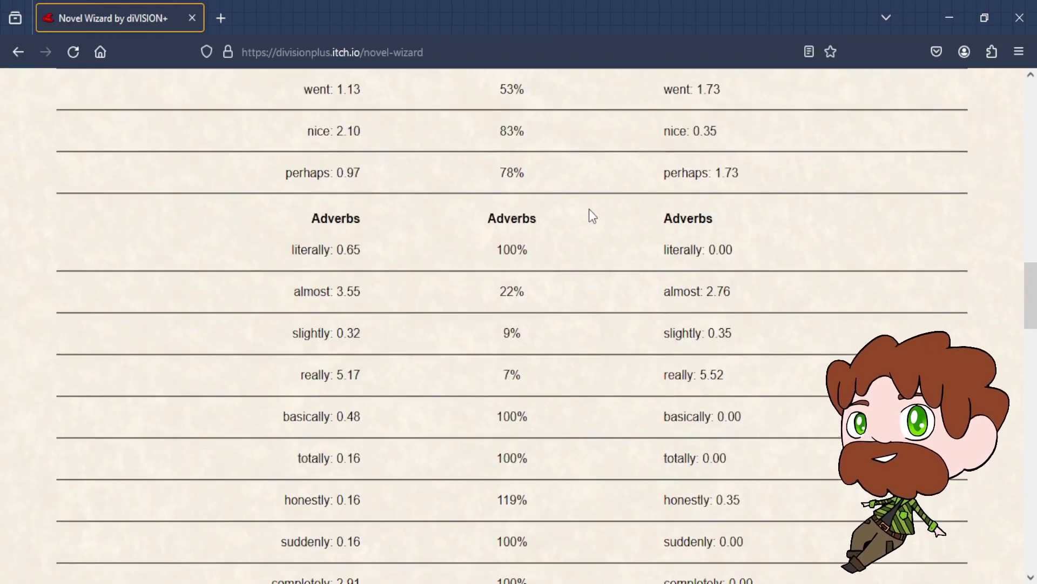
{"action": "scroll", "coordinate": [591, 216], "scroll_direction": "down", "scroll_amount": 15}
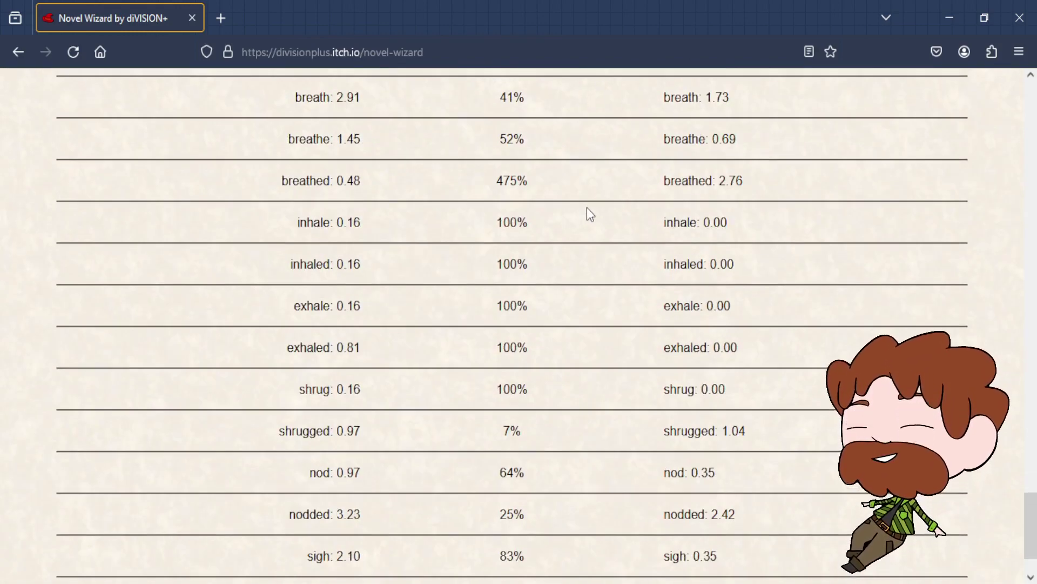
{"action": "scroll", "coordinate": [588, 208], "scroll_direction": "down", "scroll_amount": 2}
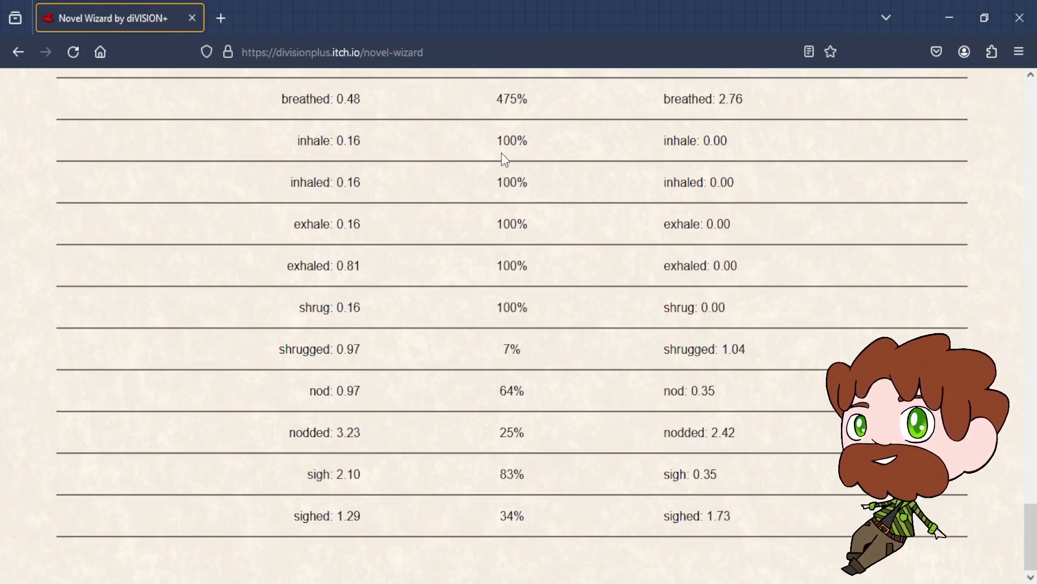
Step: Inspect the "inhale" entry, checking its percentage difference against the frequency in each story
{"action": "left_click_drag", "start_coordinate": [493, 142], "coordinate": [537, 147]}
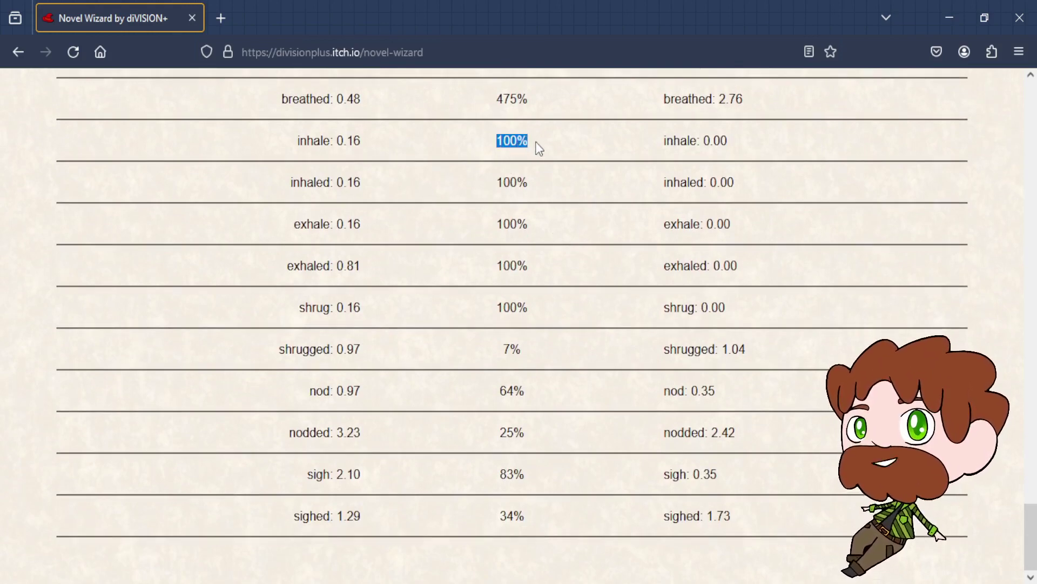
{"action": "left_click", "coordinate": [667, 145]}
{"action": "left_click_drag", "start_coordinate": [667, 146], "coordinate": [750, 144]}
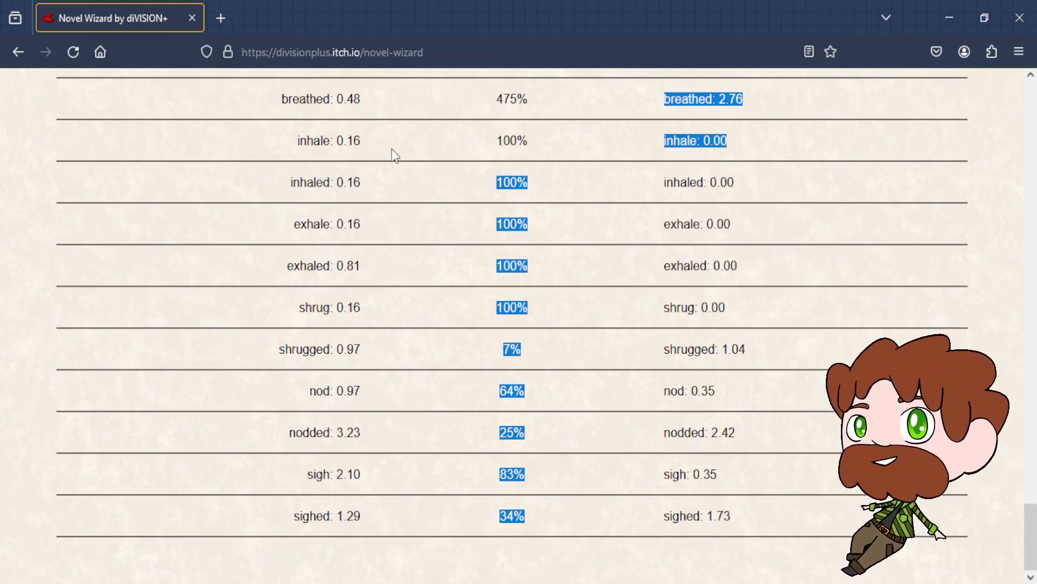
{"action": "left_click", "coordinate": [377, 150]}
{"action": "left_click_drag", "start_coordinate": [363, 141], "coordinate": [529, 141]}
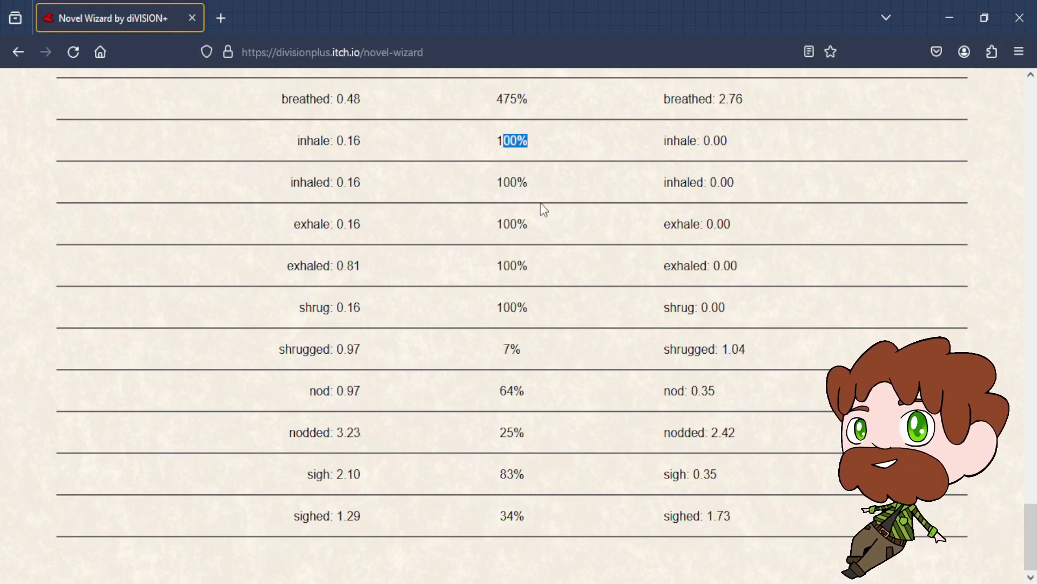
Step: Look back over the Internal Expressives and Superfluous Articles frequencies, returning to the pasted stories and overall stats
{"action": "scroll", "coordinate": [552, 194], "scroll_direction": "up", "scroll_amount": 15}
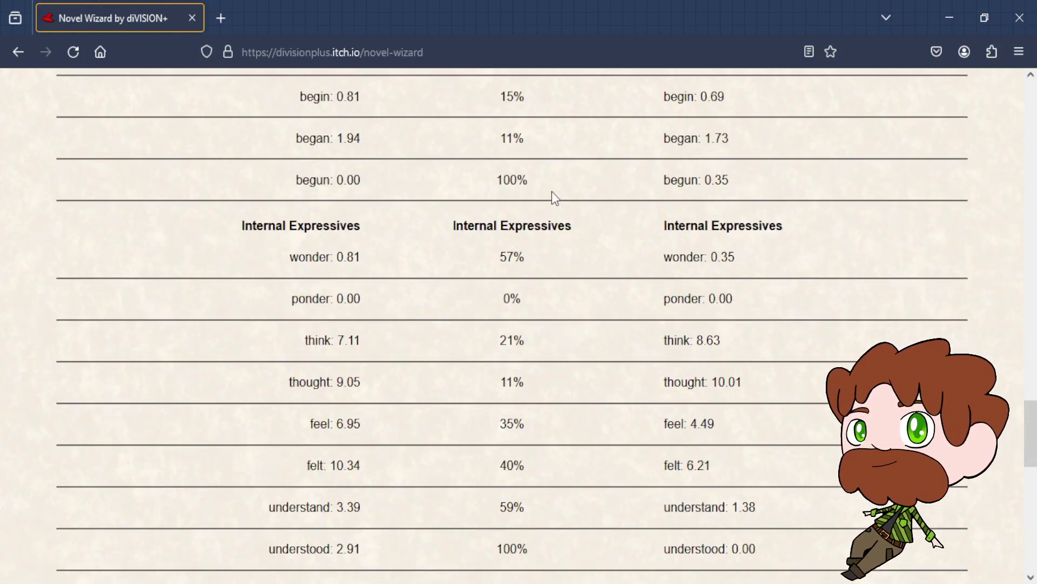
{"action": "scroll", "coordinate": [552, 192], "scroll_direction": "up", "scroll_amount": 15}
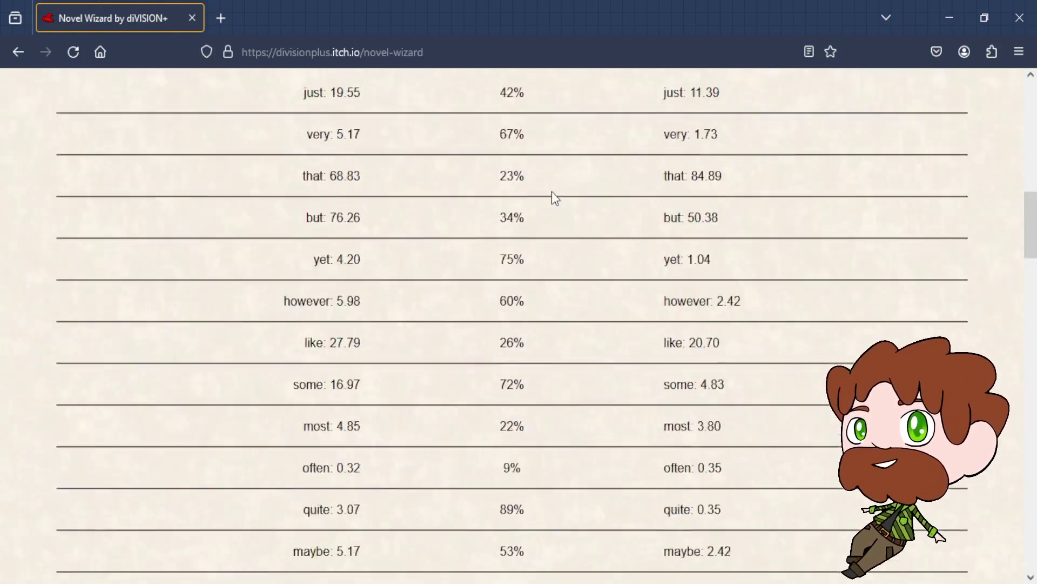
{"action": "scroll", "coordinate": [516, 190], "scroll_direction": "up", "scroll_amount": 3}
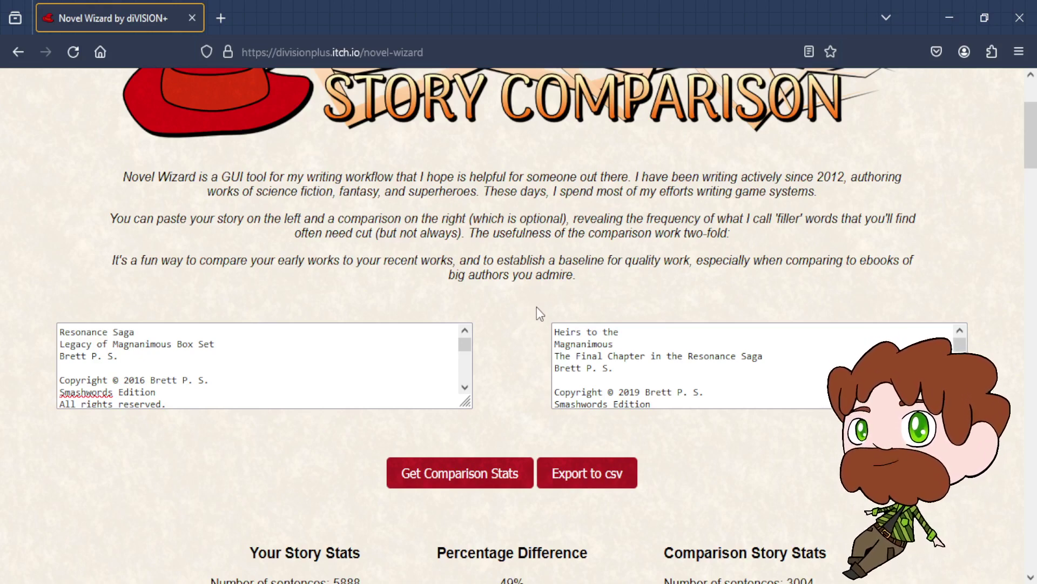
{"action": "scroll", "coordinate": [528, 412], "scroll_direction": "down", "scroll_amount": 3}
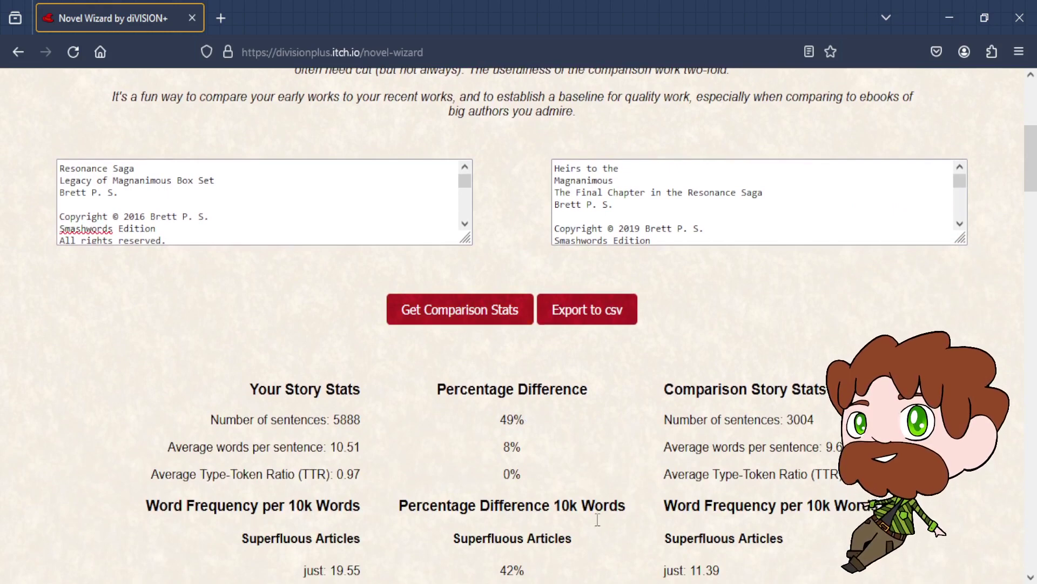